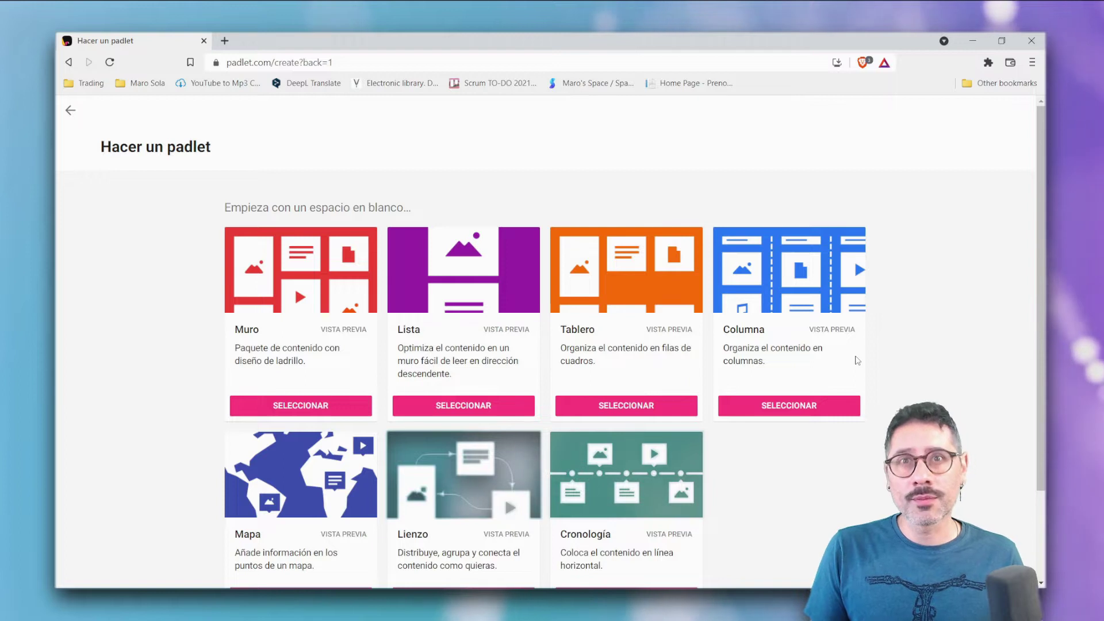
- Create a new padlet using the Cronología (timeline) layout
{"action": "scroll", "coordinate": [901, 316], "scroll_direction": "down", "scroll_amount": 1}
{"action": "scroll", "coordinate": [901, 315], "scroll_direction": "down", "scroll_amount": 2}
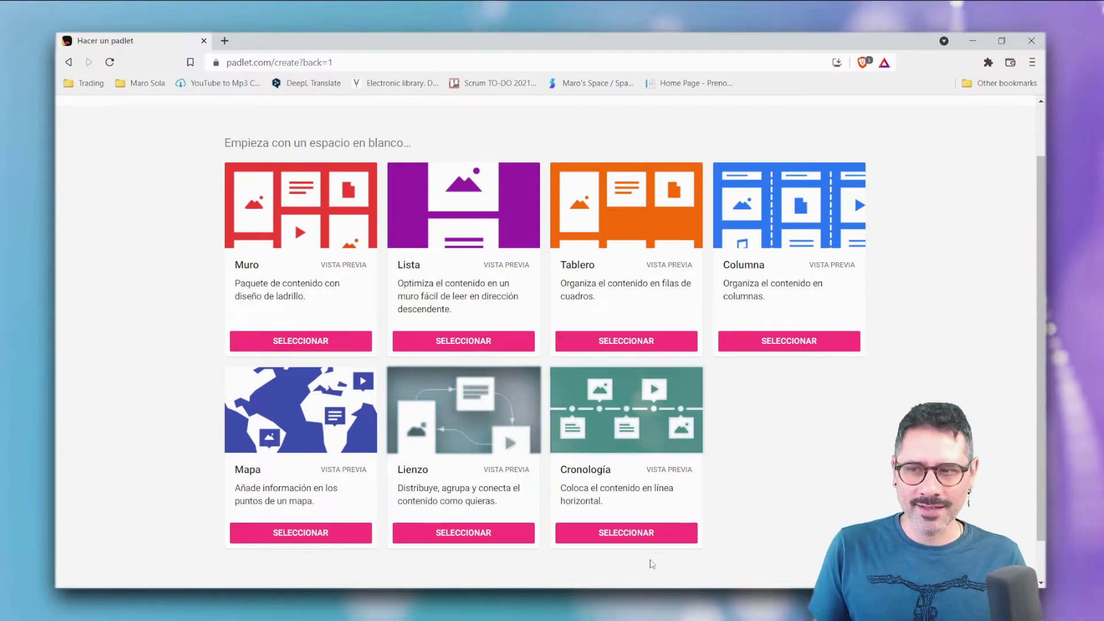
{"action": "left_click", "coordinate": [641, 534]}
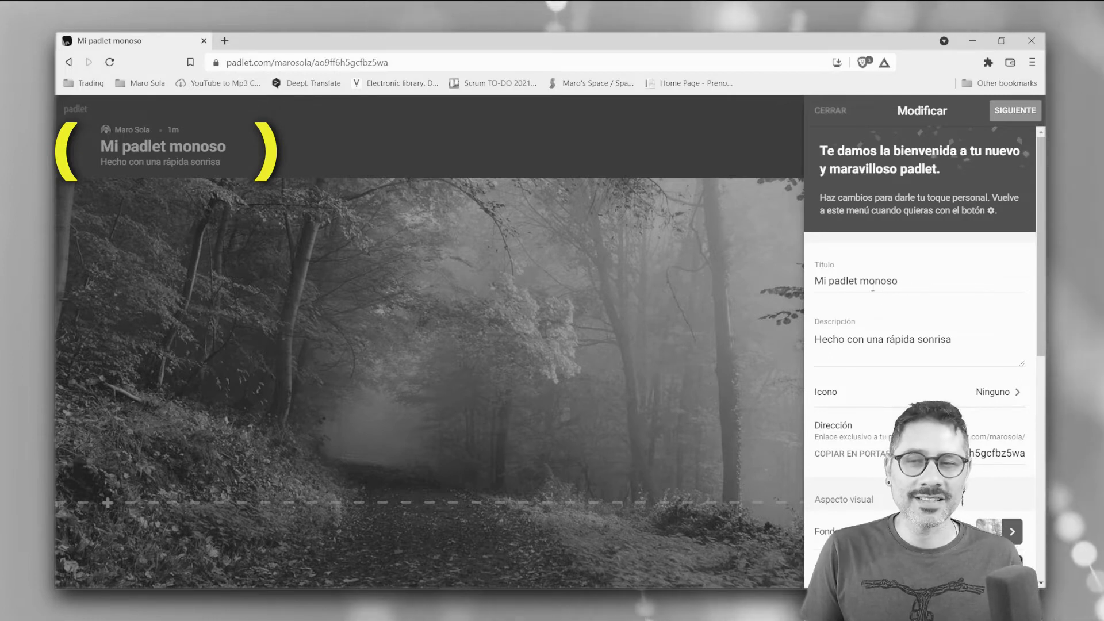
- Set the title to 'Linea de tiempo Retro' and the description to 'Retrospectiva personal 2021'
{"action": "triple_click", "coordinate": [907, 281]}
{"action": "type", "text": "Linea de "}
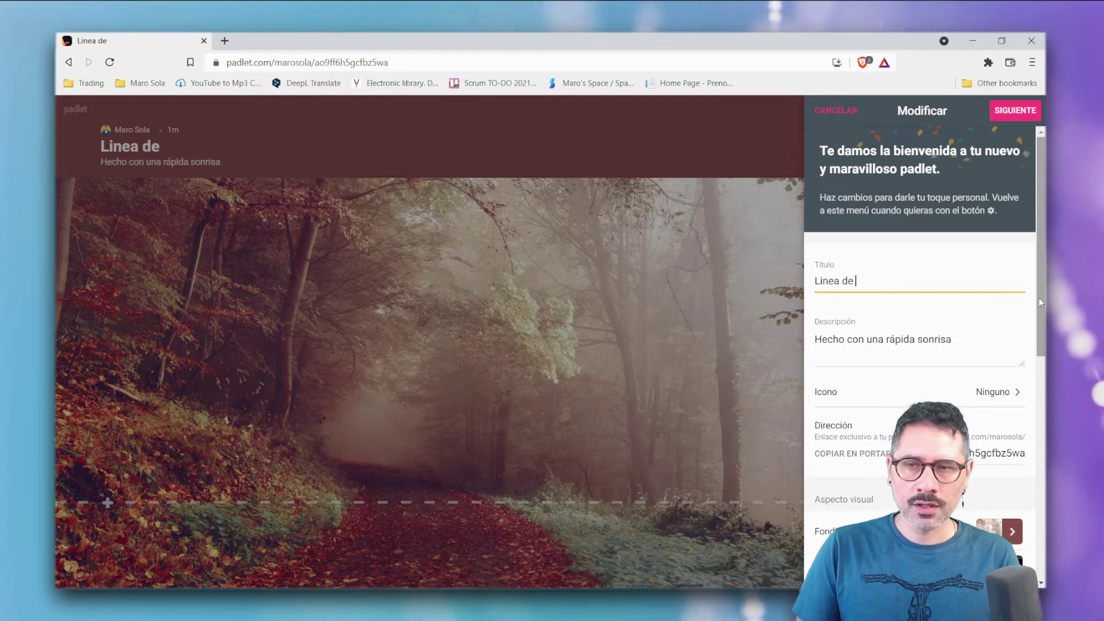
{"action": "type", "text": "tiempo Retro"}
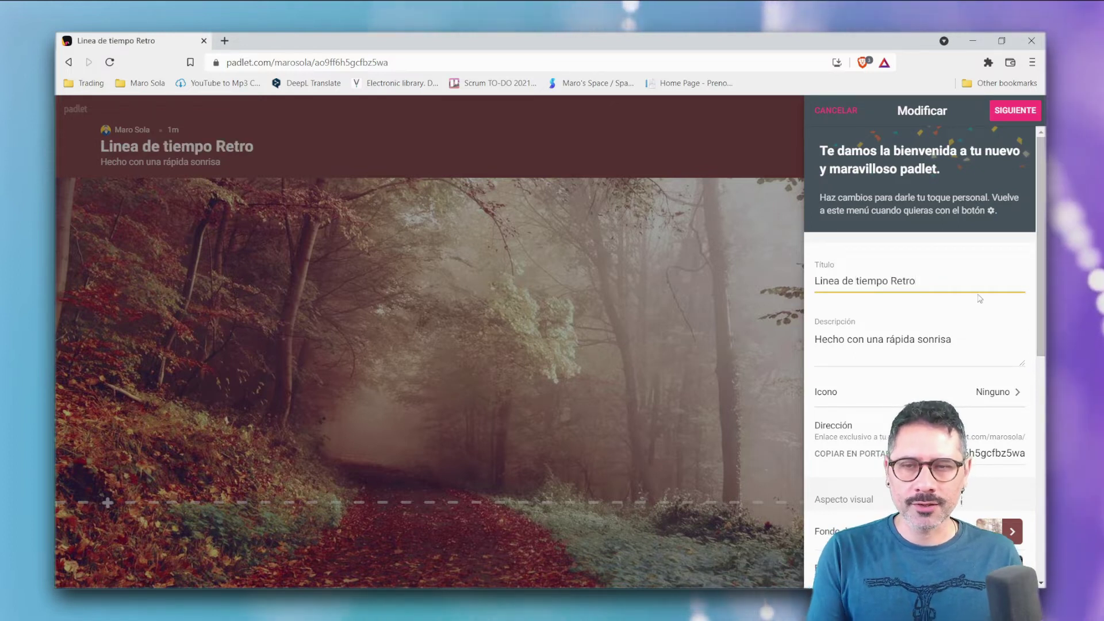
{"action": "left_click_drag", "start_coordinate": [798, 335], "coordinate": [796, 334]}
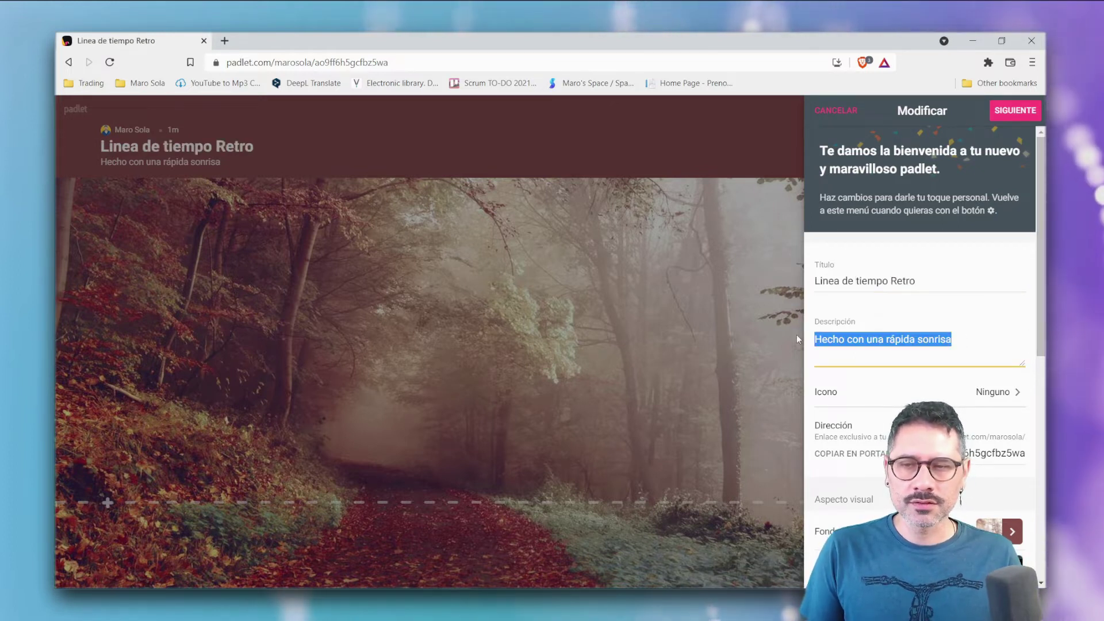
{"action": "type", "text": "Retrospectiva personal 2021"}
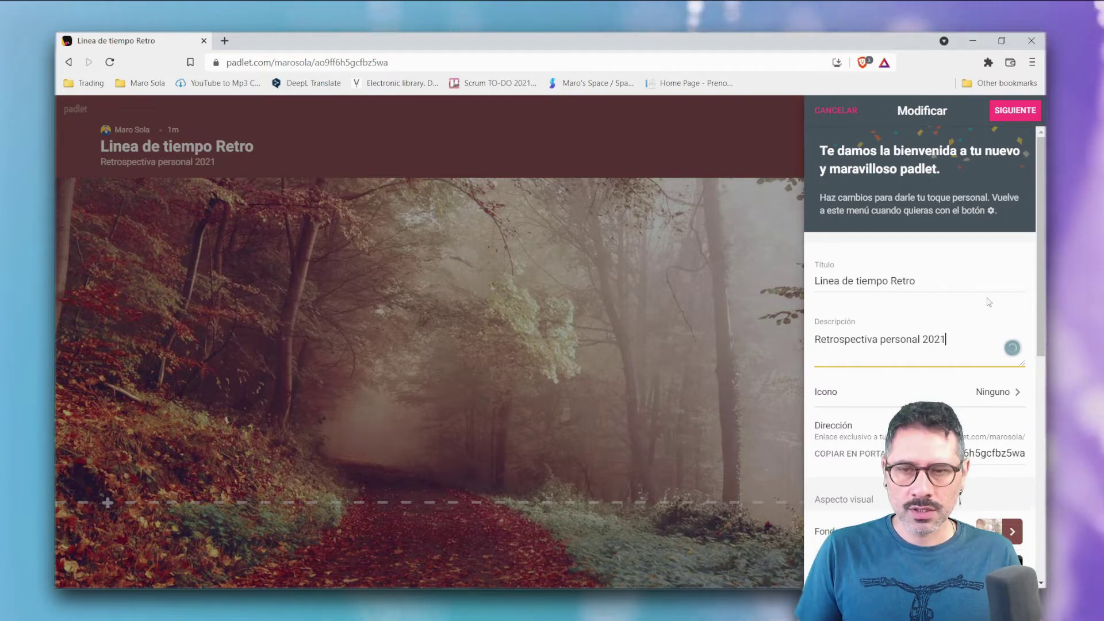
- Choose the lightbulb emoji from the objects category as the padlet icon
{"action": "scroll", "coordinate": [968, 336], "scroll_direction": "down", "scroll_amount": 1}
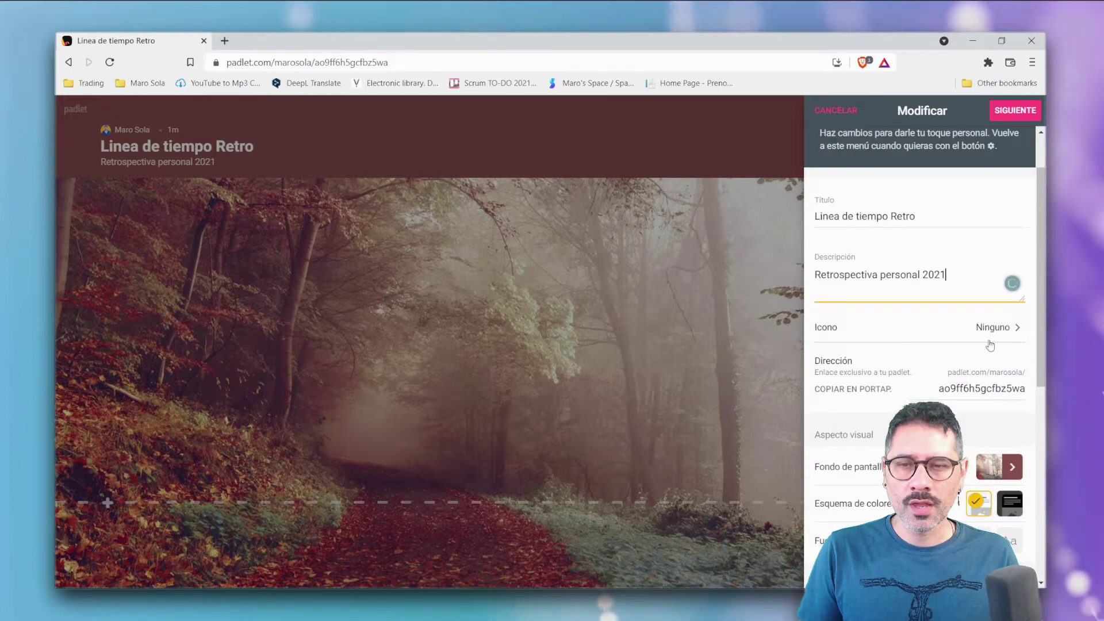
{"action": "left_click", "coordinate": [1004, 335]}
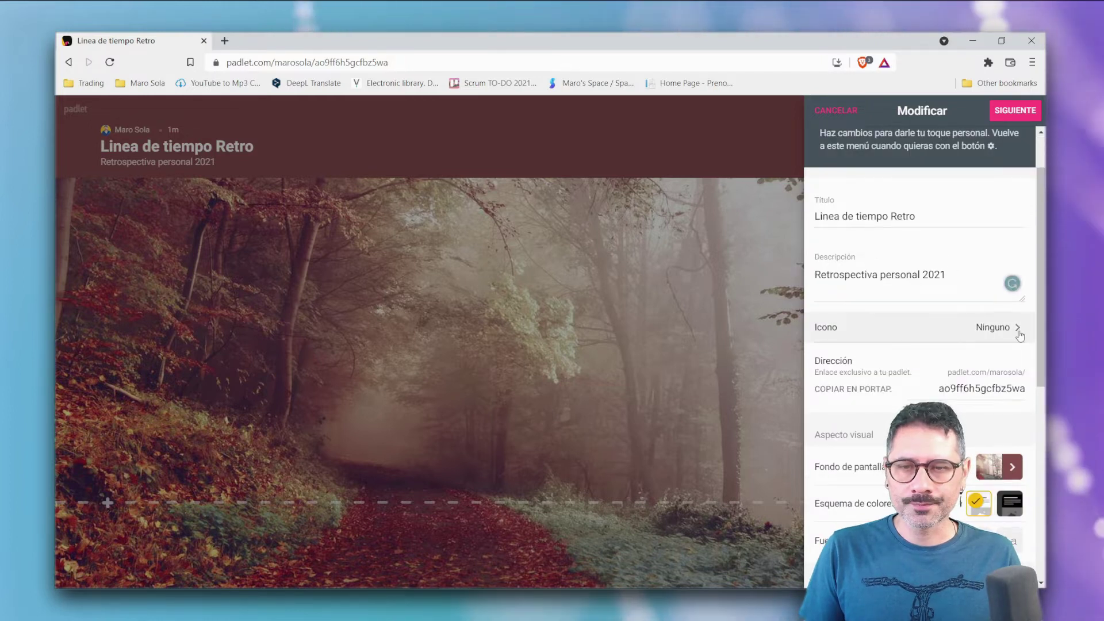
{"action": "left_click", "coordinate": [979, 217]}
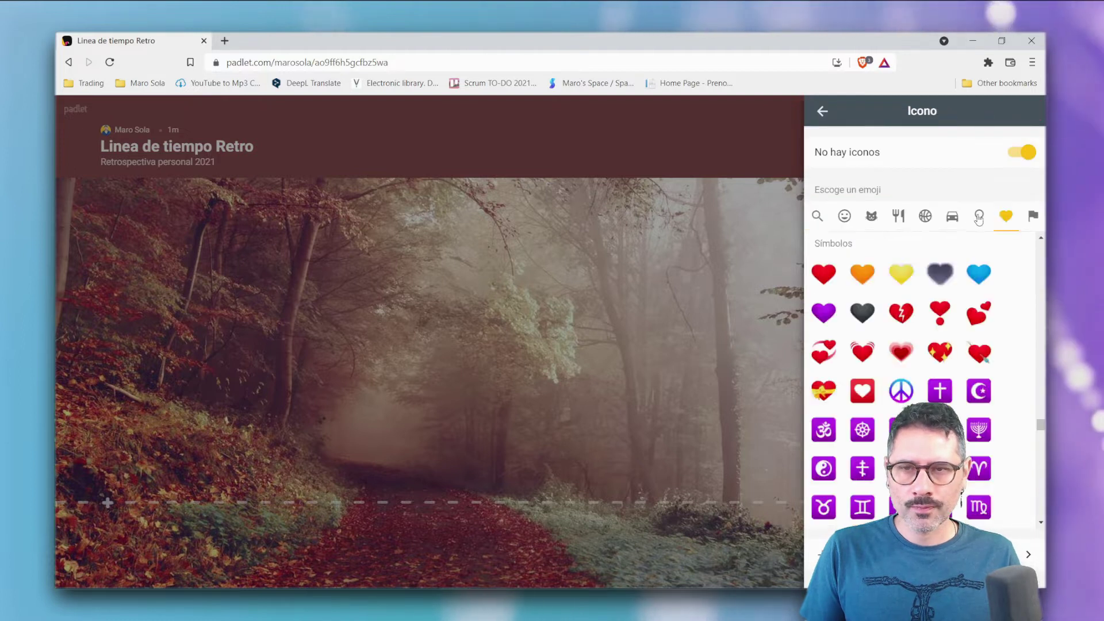
{"action": "left_click", "coordinate": [978, 219]}
{"action": "scroll", "coordinate": [920, 374], "scroll_direction": "down", "scroll_amount": 10}
{"action": "left_click", "coordinate": [979, 326]}
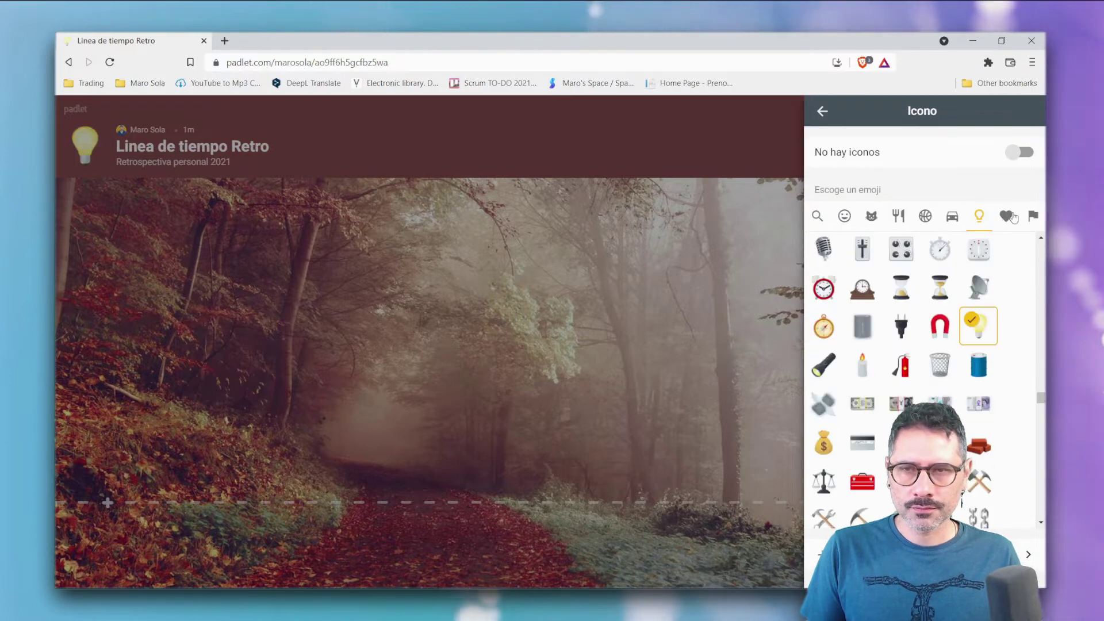
{"action": "left_click", "coordinate": [816, 113]}
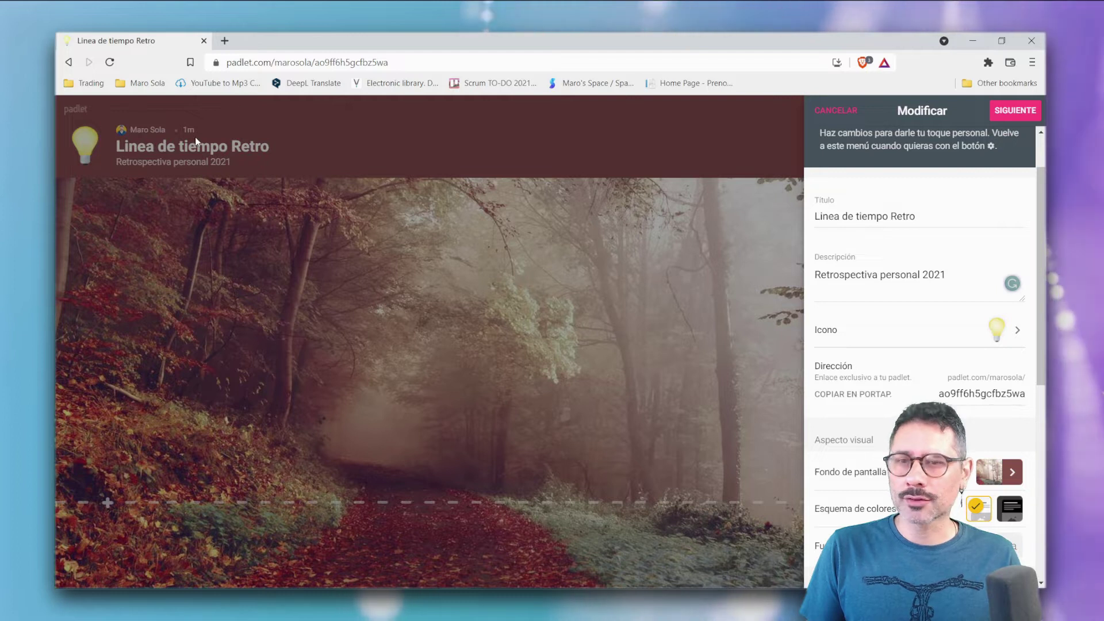
- Confirm the settings with SIGUIENTE and EMPEZAR A PUBLICAR to open the empty timeline board
{"action": "scroll", "coordinate": [928, 349], "scroll_direction": "down", "scroll_amount": 2}
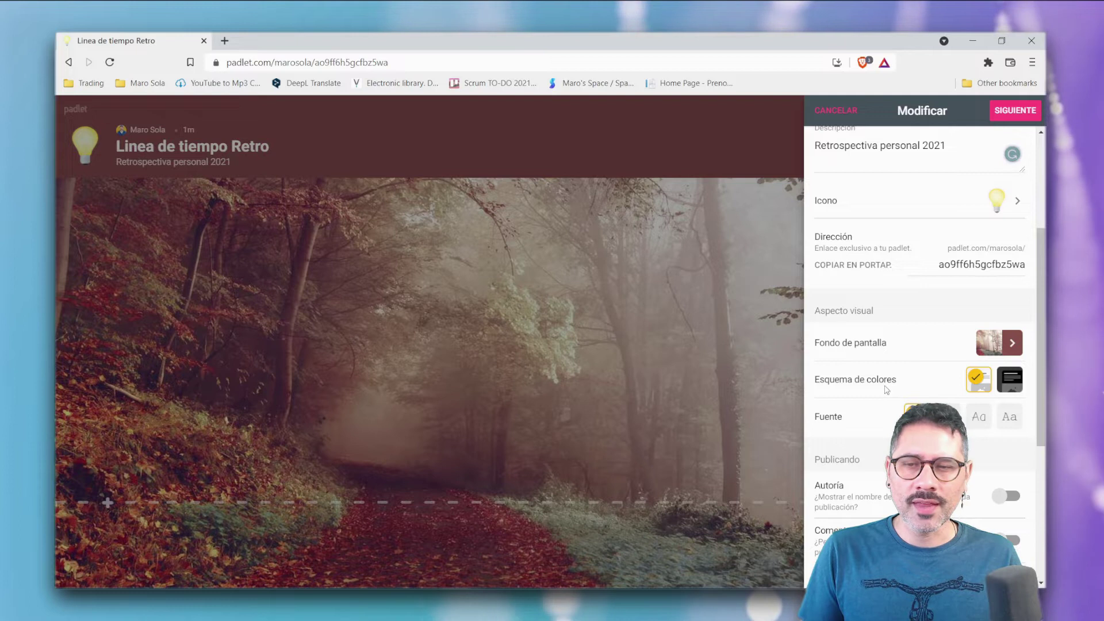
{"action": "scroll", "coordinate": [898, 388], "scroll_direction": "down", "scroll_amount": 1}
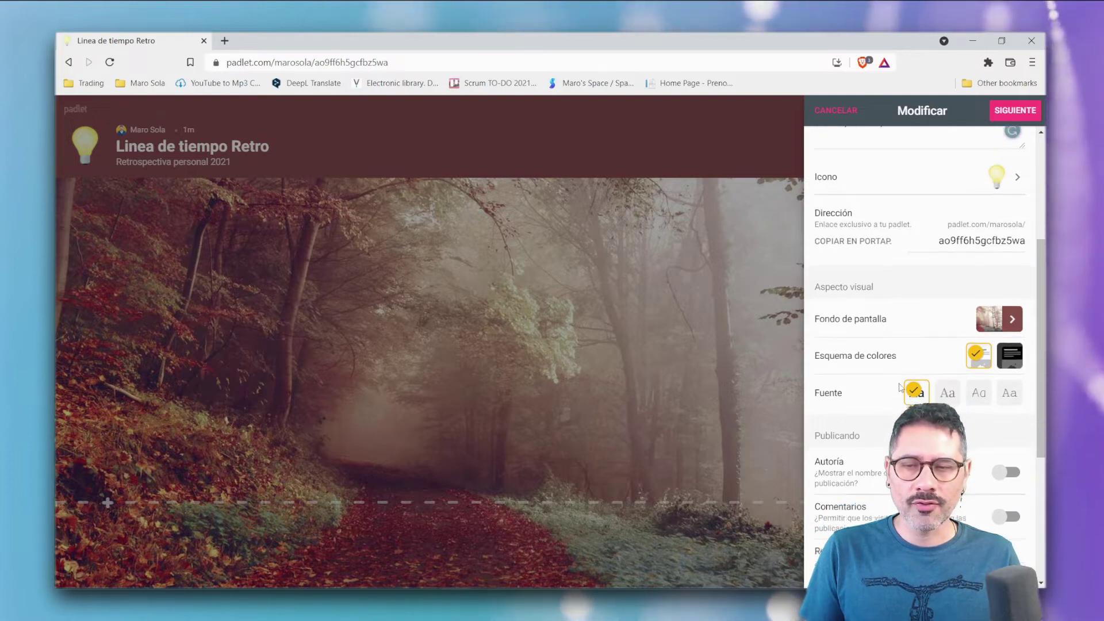
{"action": "scroll", "coordinate": [900, 387], "scroll_direction": "down", "scroll_amount": 4}
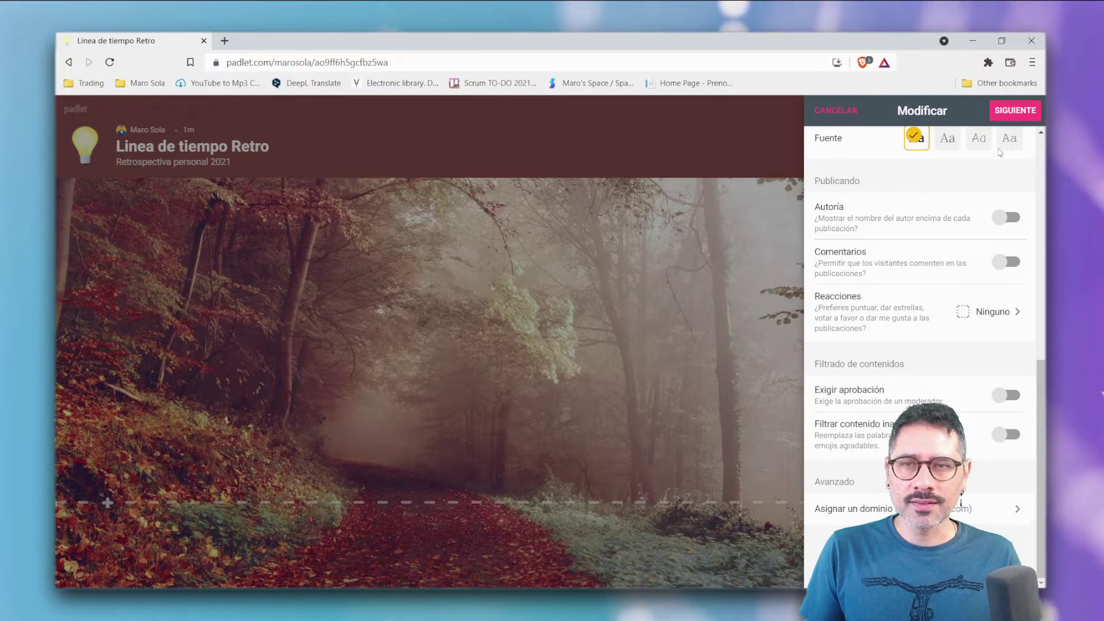
{"action": "left_click", "coordinate": [1017, 115]}
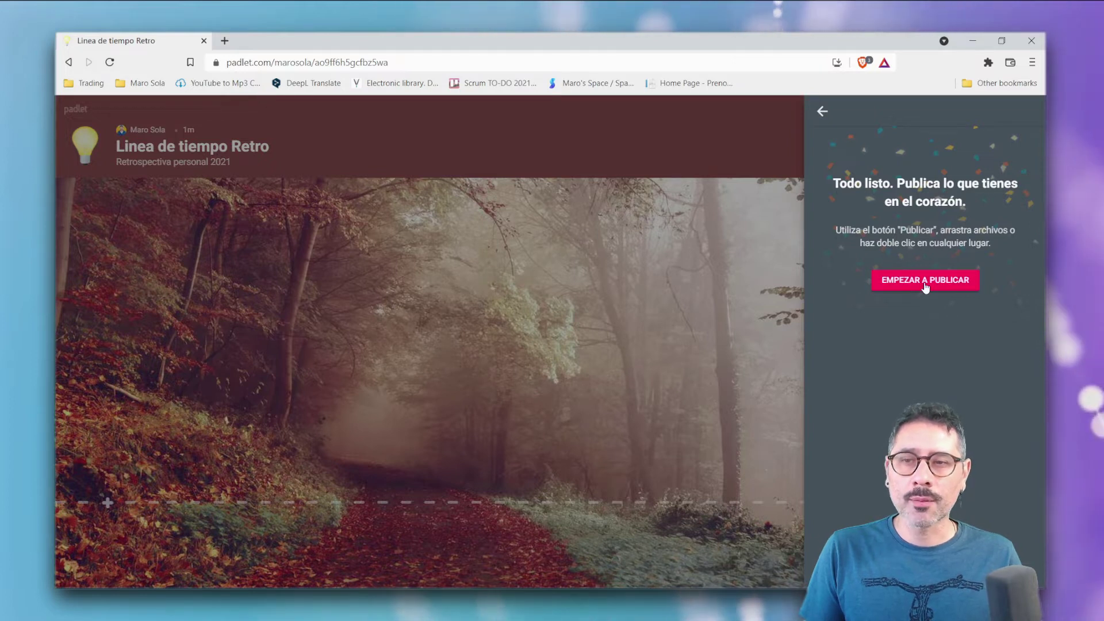
{"action": "left_click", "coordinate": [926, 287]}
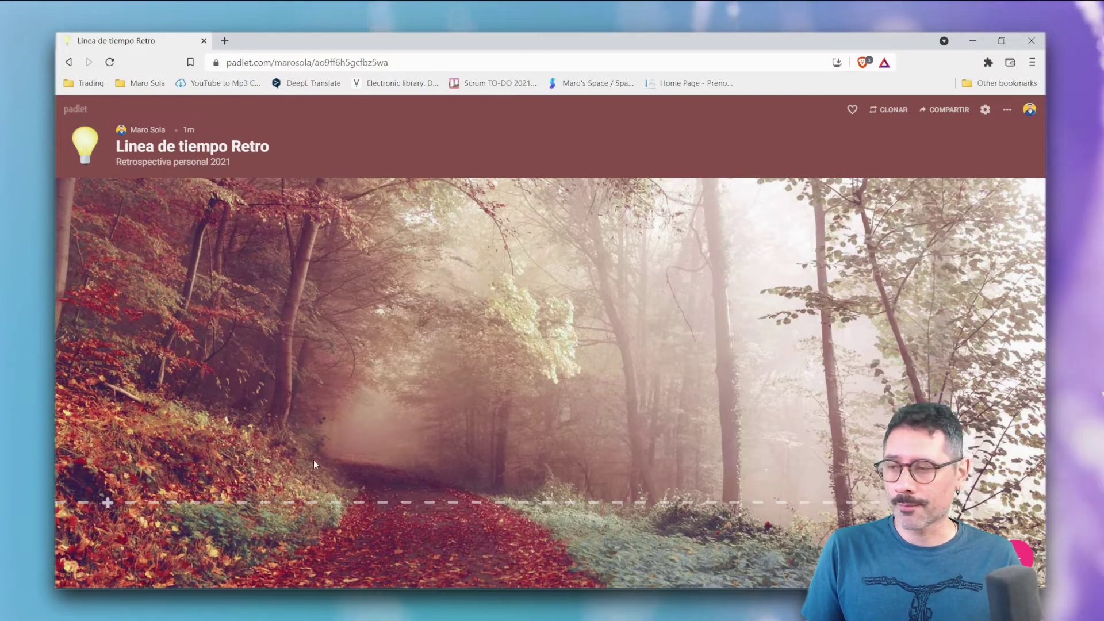
- Open a new-post form at the start of the timeline, after closing and reopening it
{"action": "left_click", "coordinate": [107, 504]}
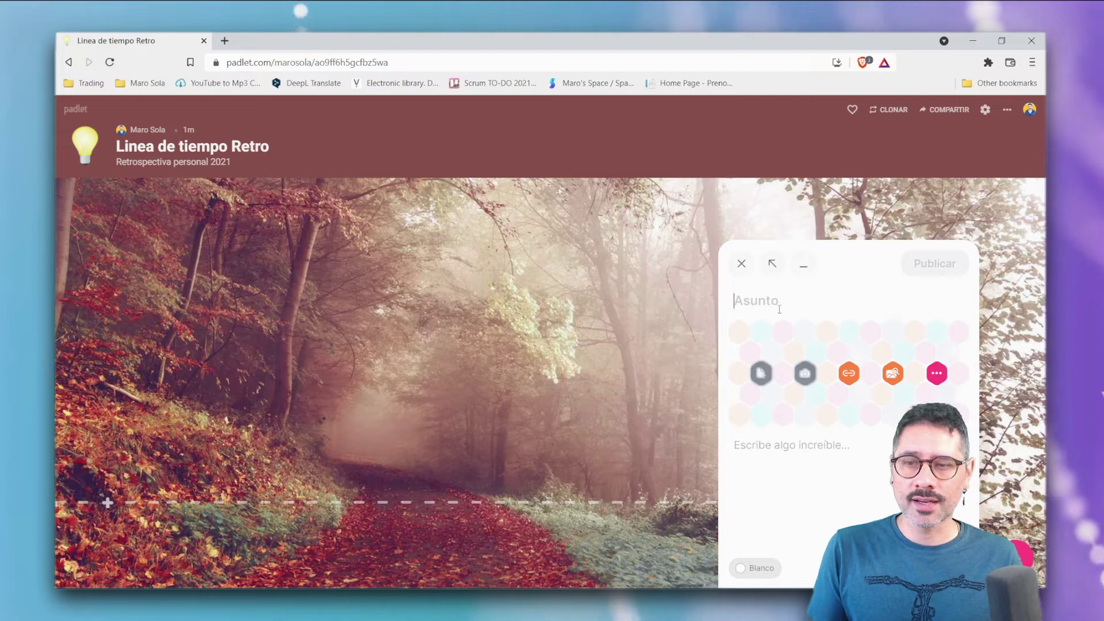
{"action": "left_click", "coordinate": [742, 264]}
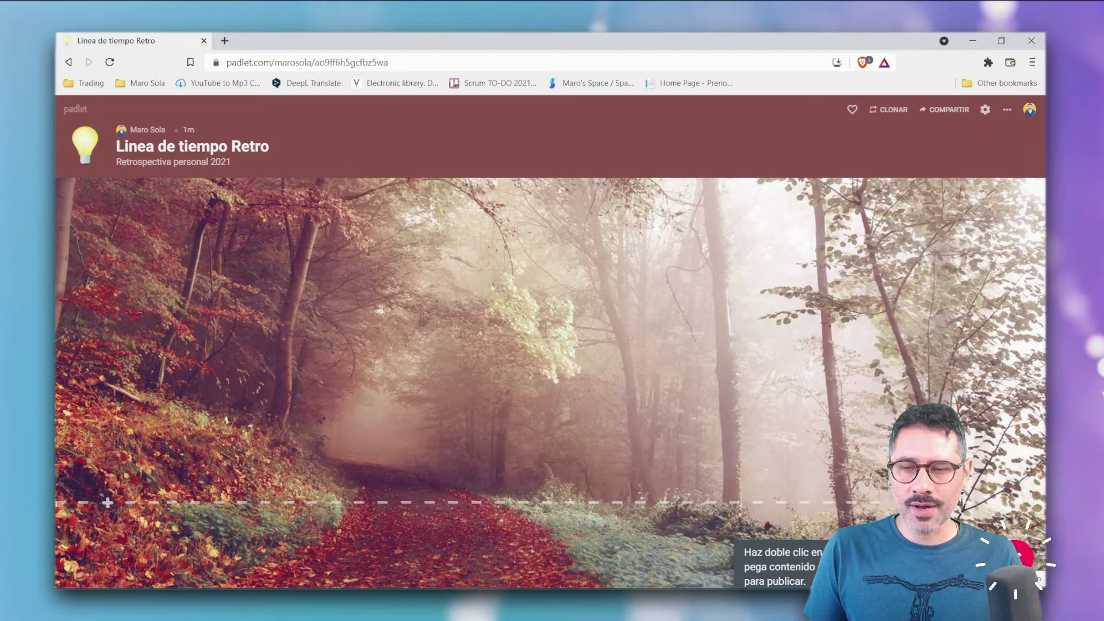
{"action": "left_click", "coordinate": [1021, 555]}
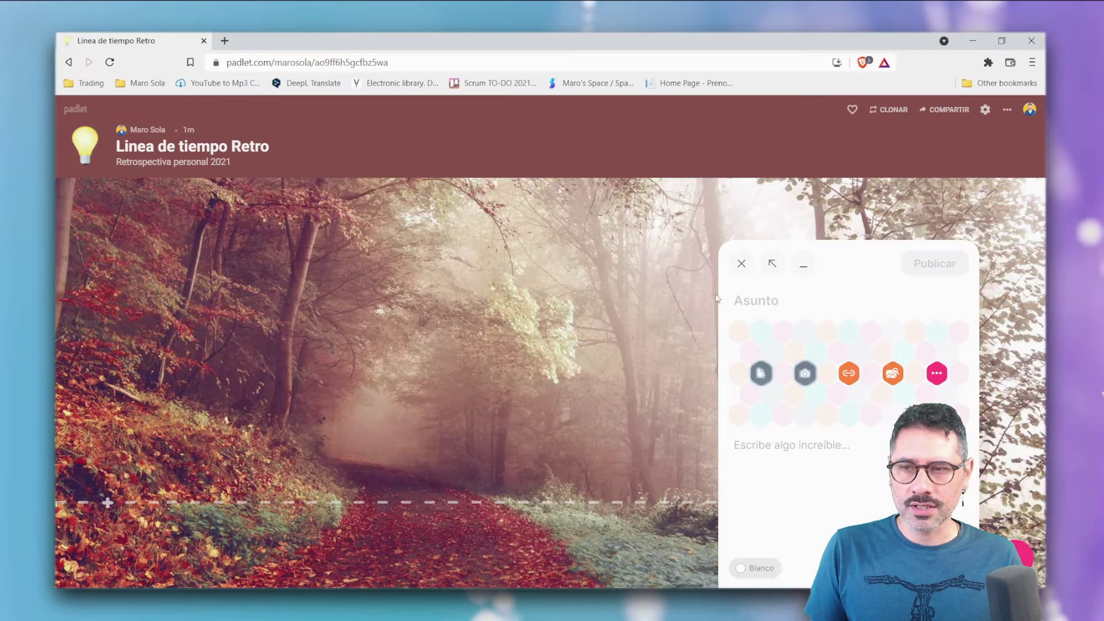
{"action": "left_click", "coordinate": [741, 264]}
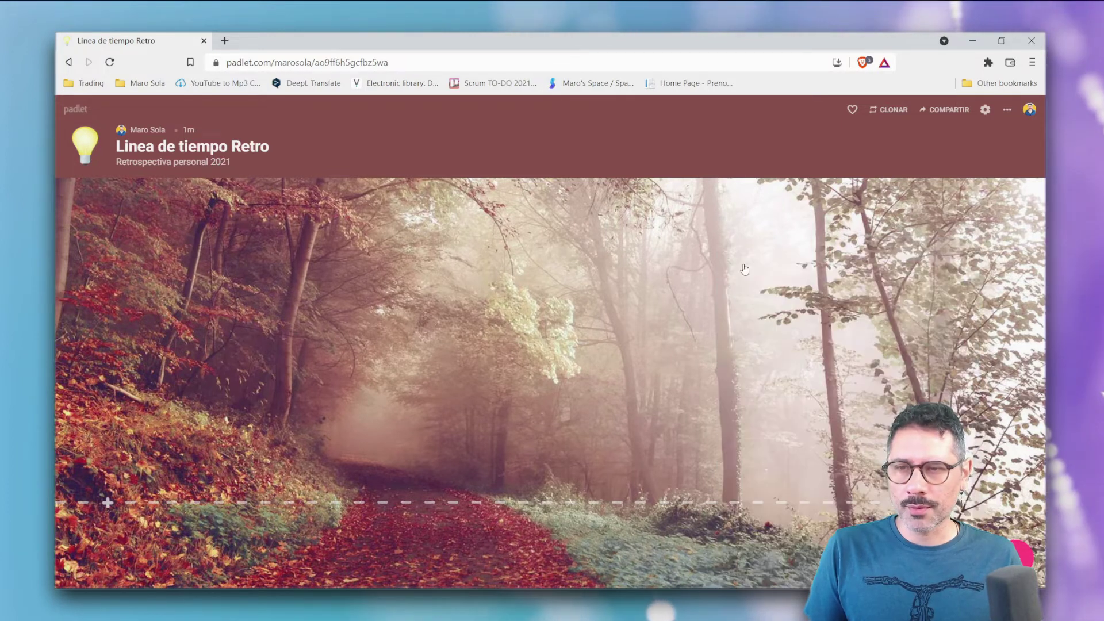
{"action": "left_click", "coordinate": [107, 504]}
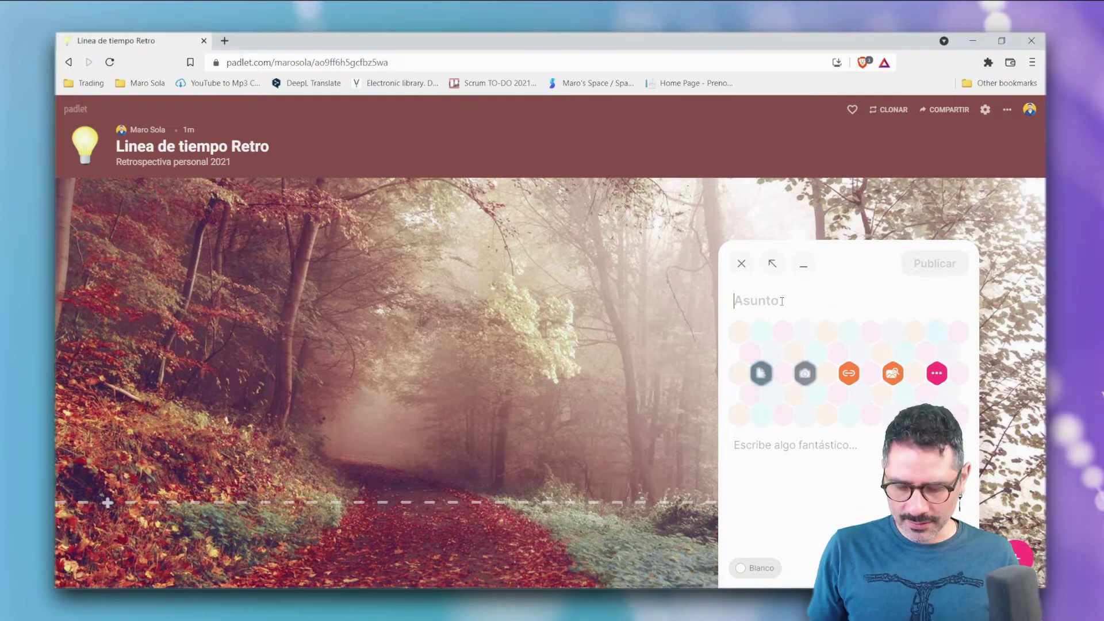
- Give the post the subject 'Recibiendo 2021 con mis grandes amigxs' and attach 20210101_000204.jpg from Desktop
{"action": "type", "text": "C"}
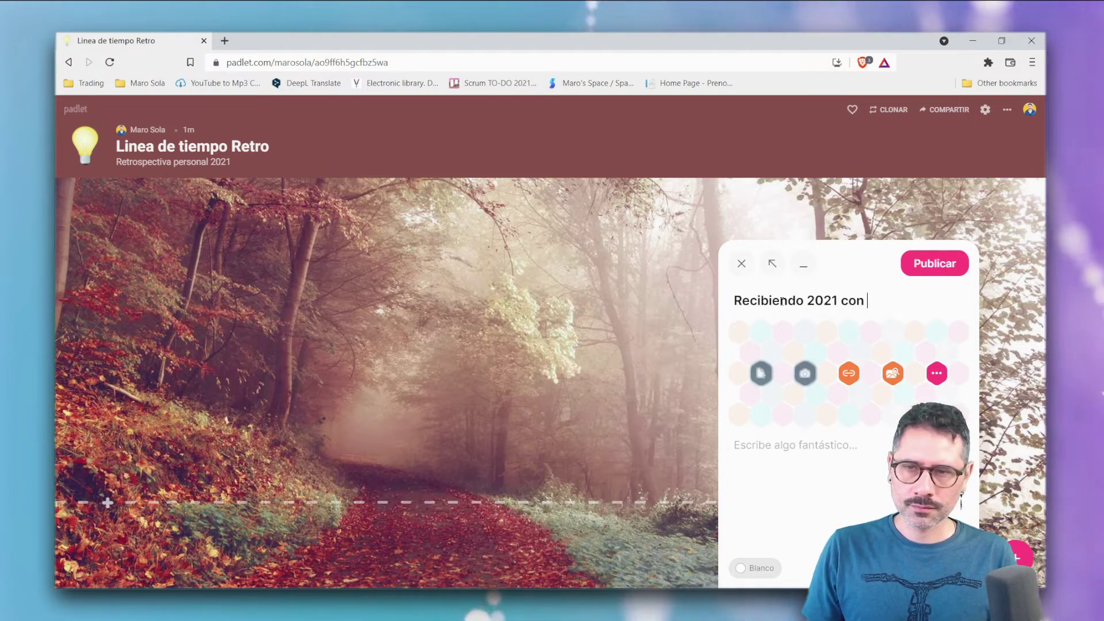
{"action": "type", "text": "migxs"}
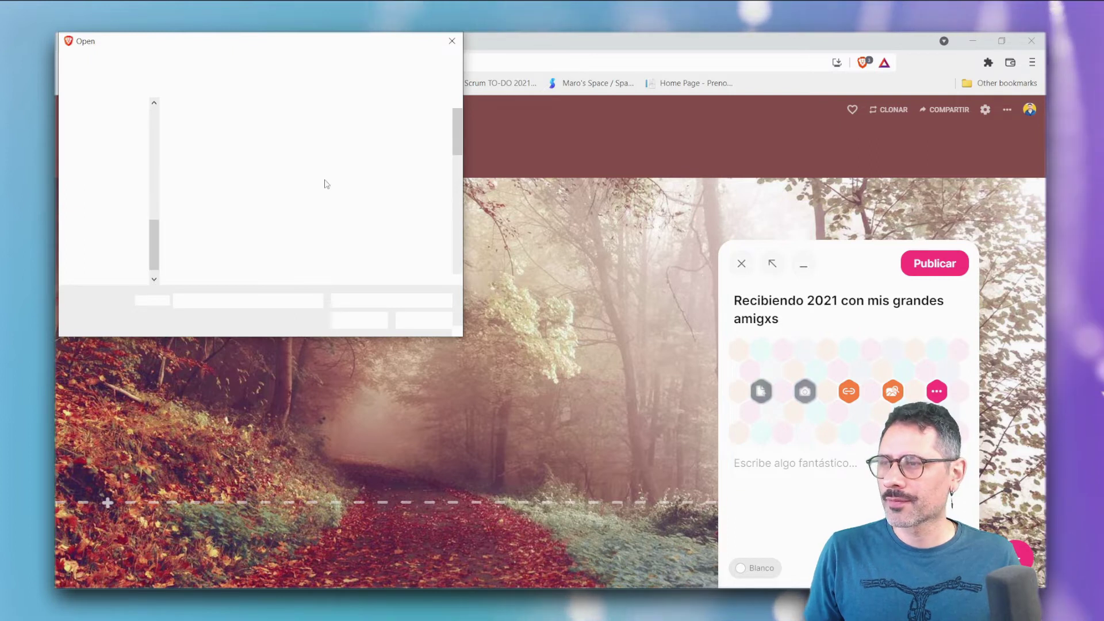
{"action": "left_click", "coordinate": [106, 156]}
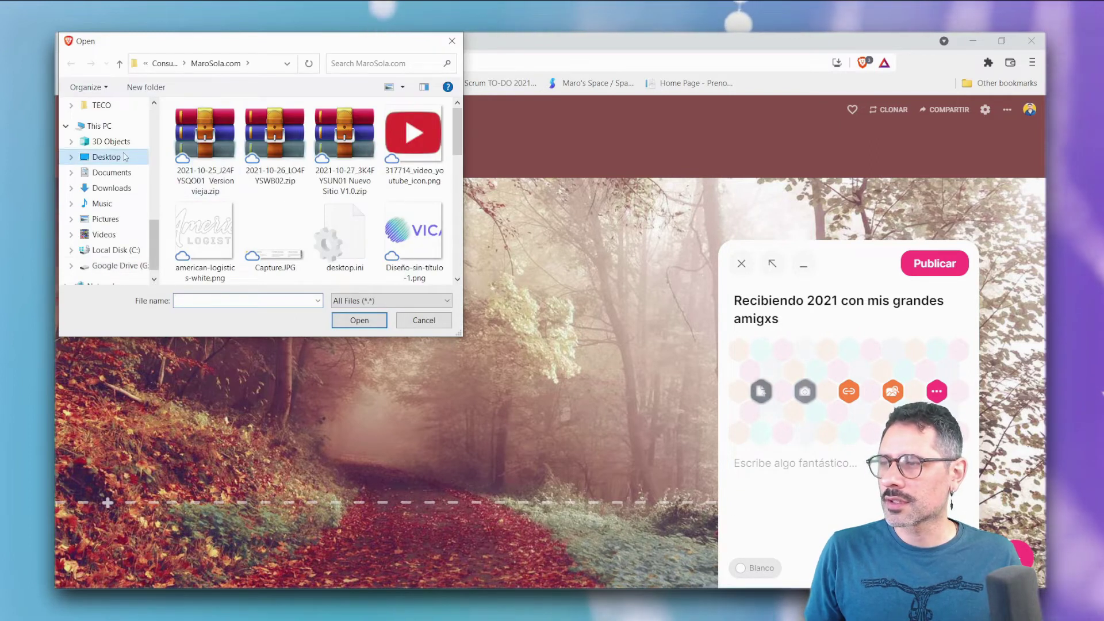
{"action": "left_click", "coordinate": [204, 233]}
{"action": "left_click", "coordinate": [351, 320]}
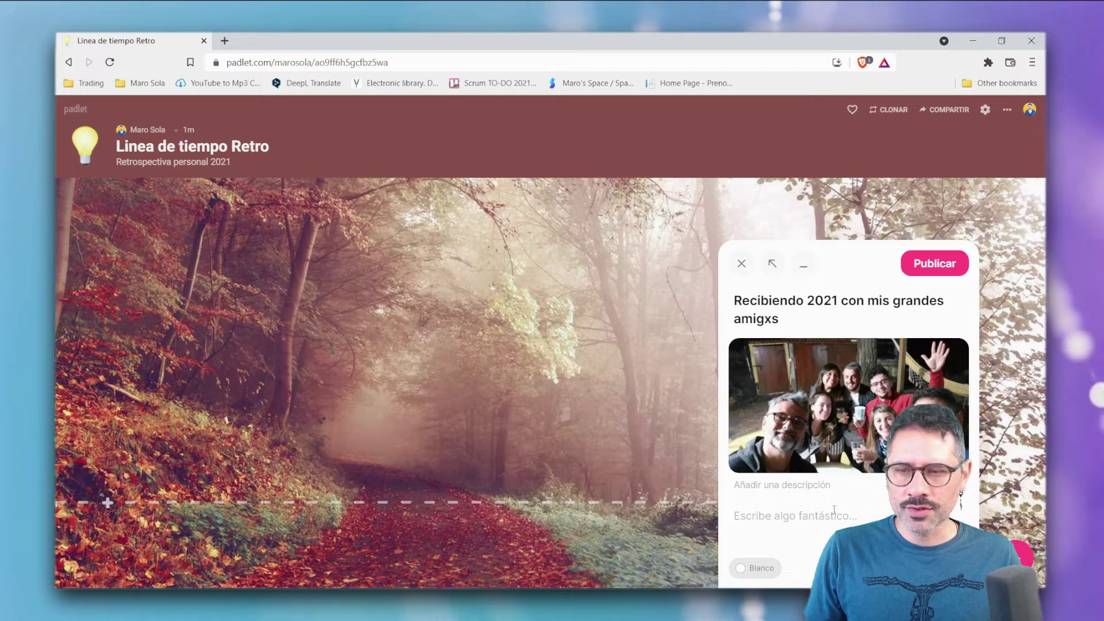
- Keep the post colour white (Blanco) and publish the group-photo post to the timeline
{"action": "left_click", "coordinate": [789, 516]}
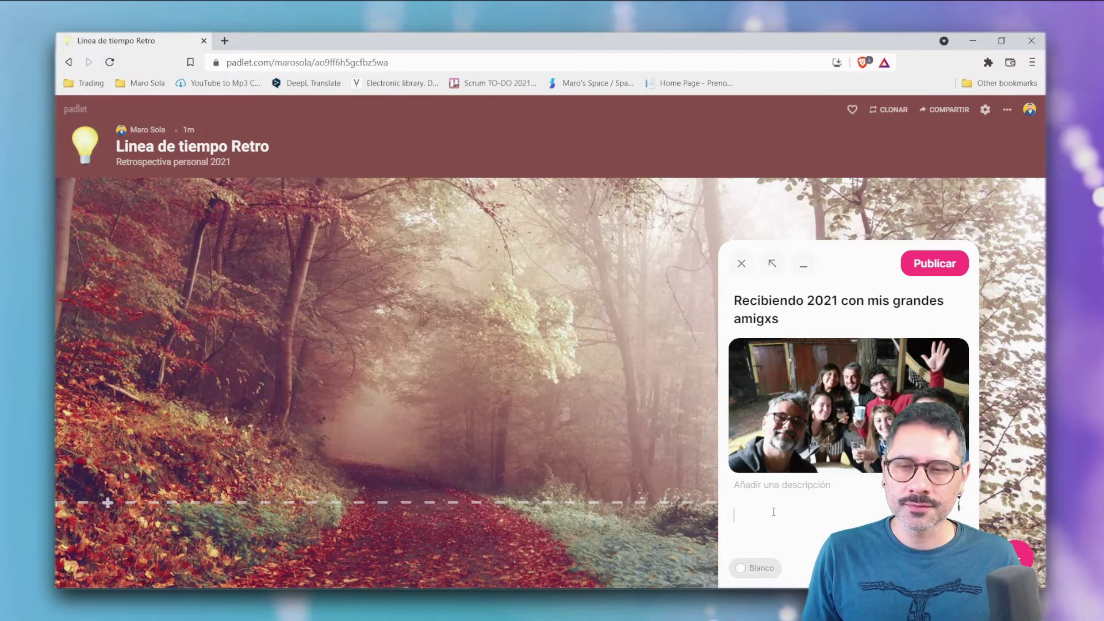
{"action": "left_click", "coordinate": [758, 568]}
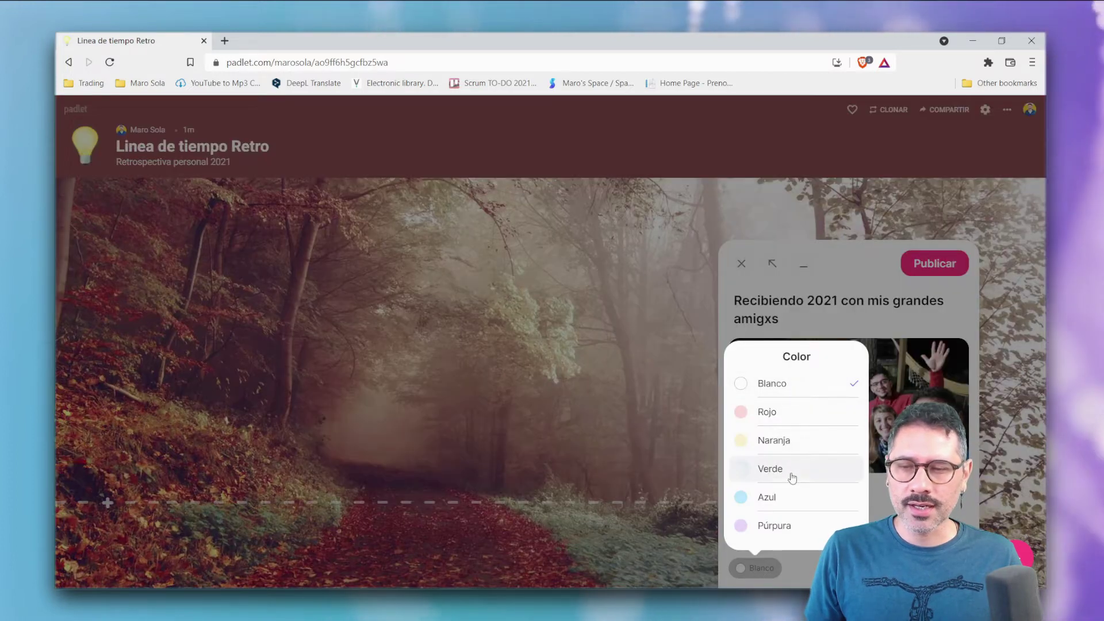
{"action": "left_click", "coordinate": [946, 353]}
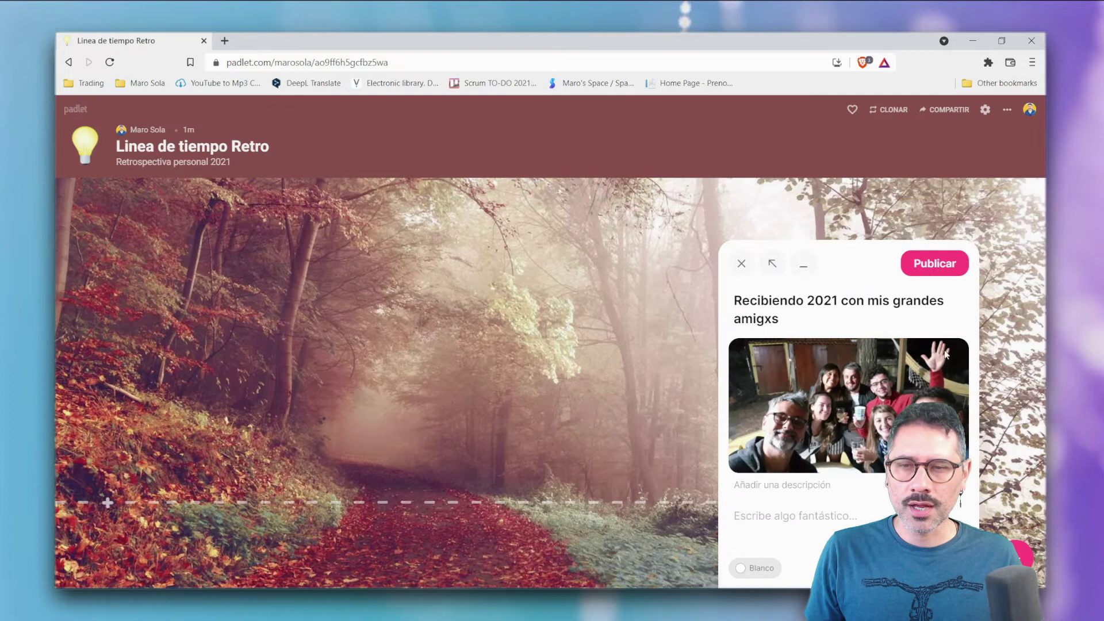
{"action": "left_click", "coordinate": [935, 266]}
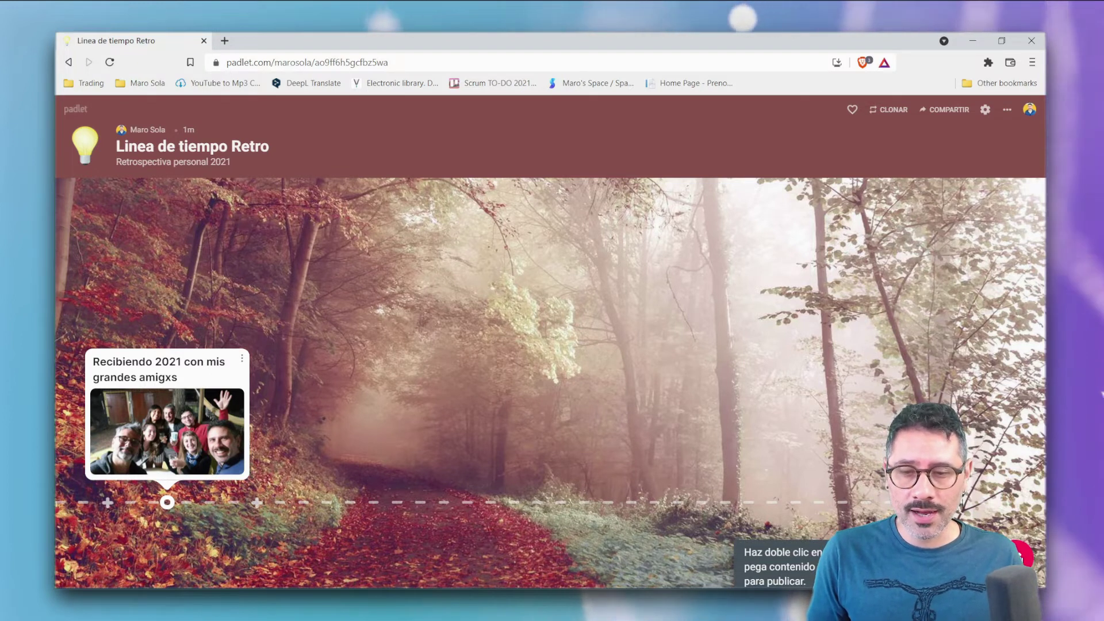
- Start a post titled 'Subí más de 100 videos a mi canal de Youtube' with the vidIQ certificate image
{"action": "left_click", "coordinate": [1023, 553]}
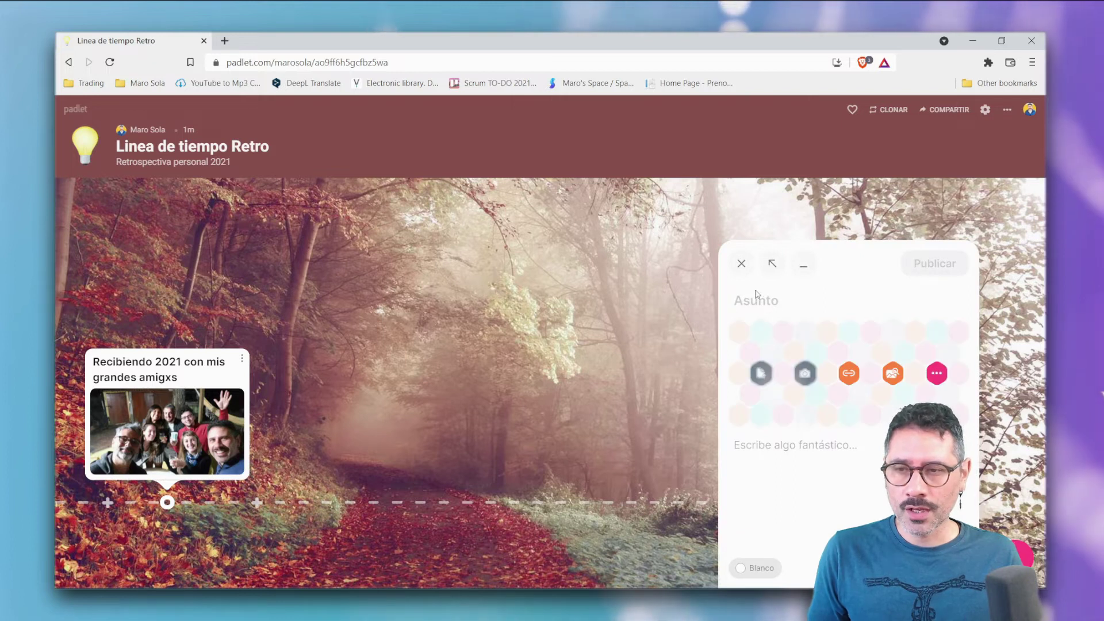
{"action": "type", "text": "Sub"}
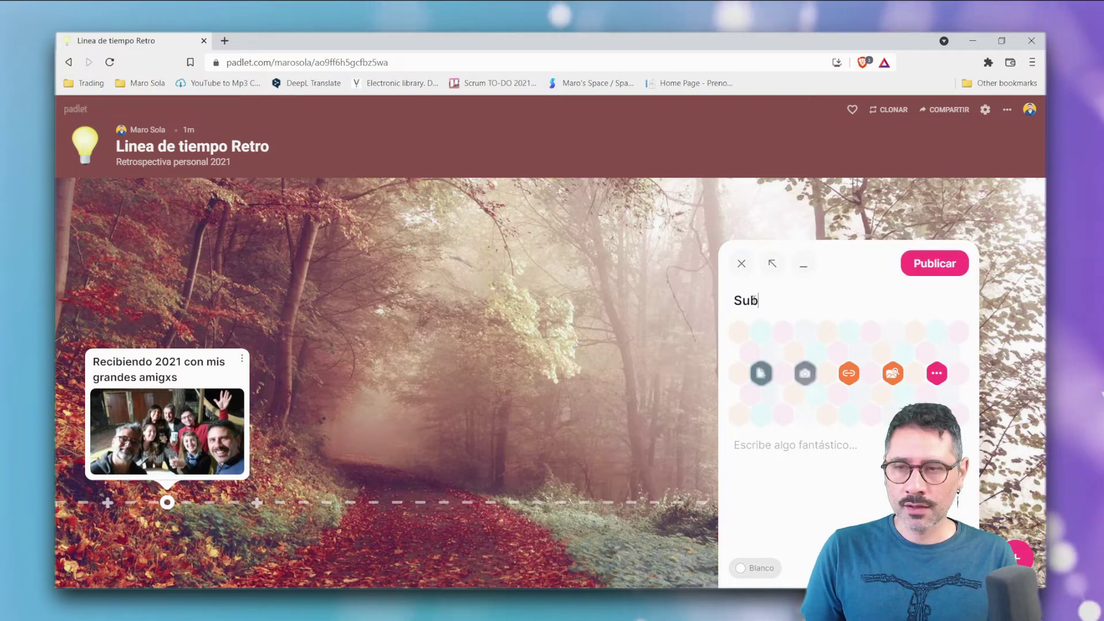
{"action": "type", "text": "í más de 100 videos a mi canal de Youtube"}
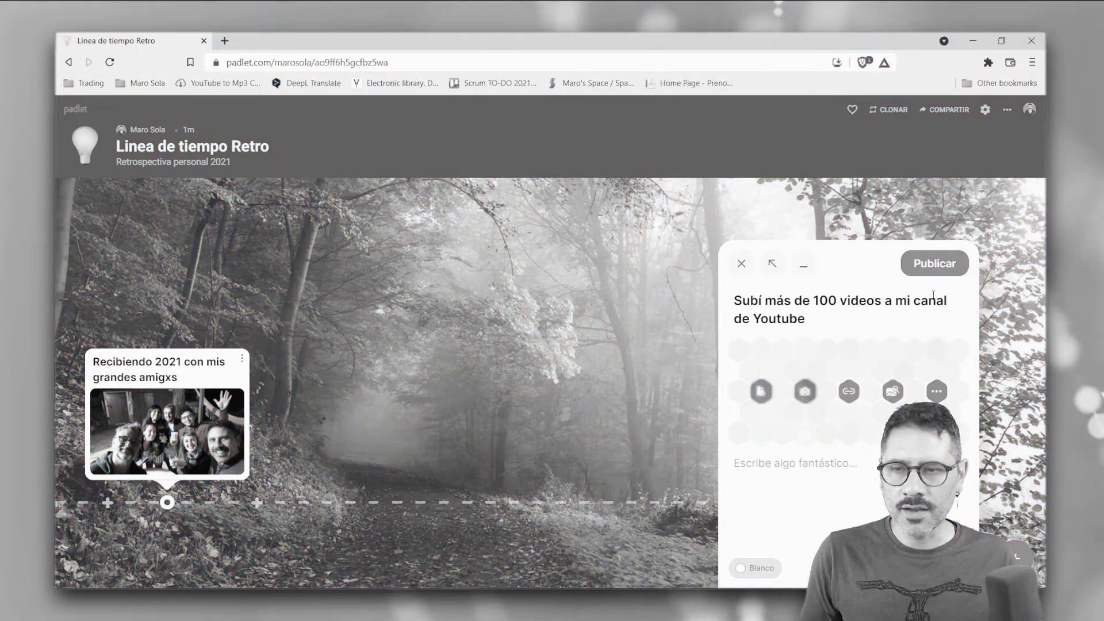
{"action": "left_click", "coordinate": [761, 391]}
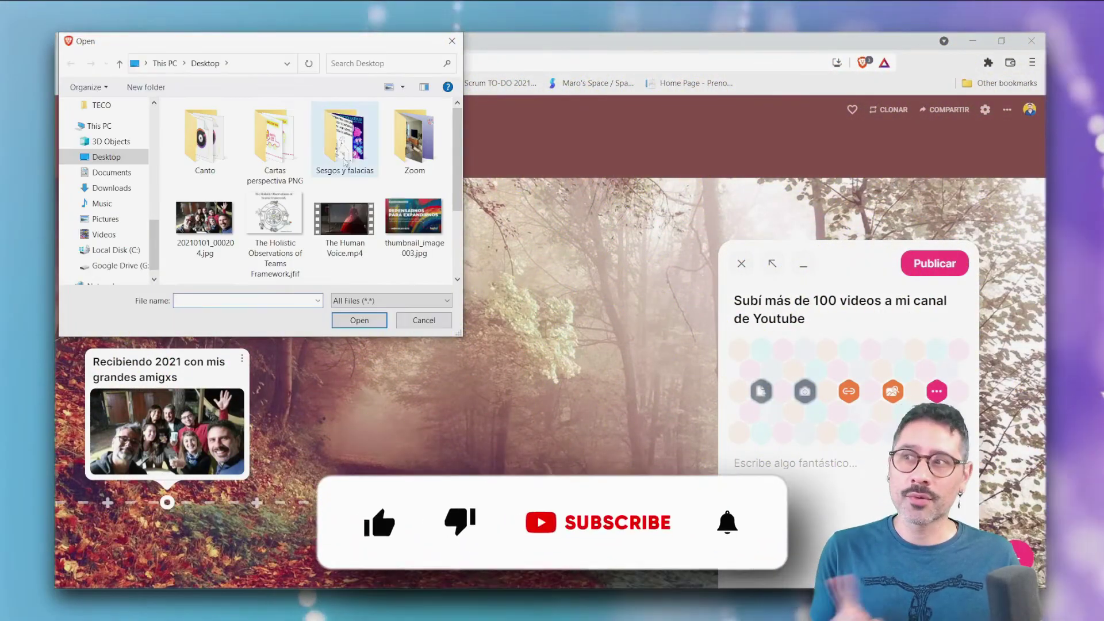
{"action": "left_click_drag", "start_coordinate": [459, 167], "coordinate": [456, 234]}
{"action": "left_click", "coordinate": [217, 236]}
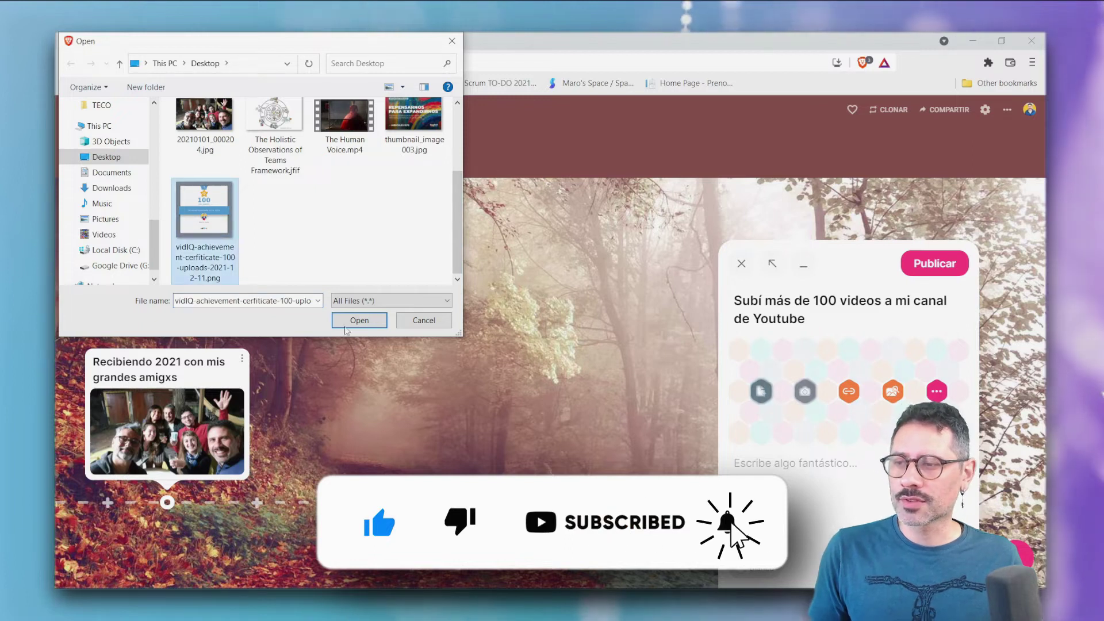
{"action": "left_click", "coordinate": [345, 326]}
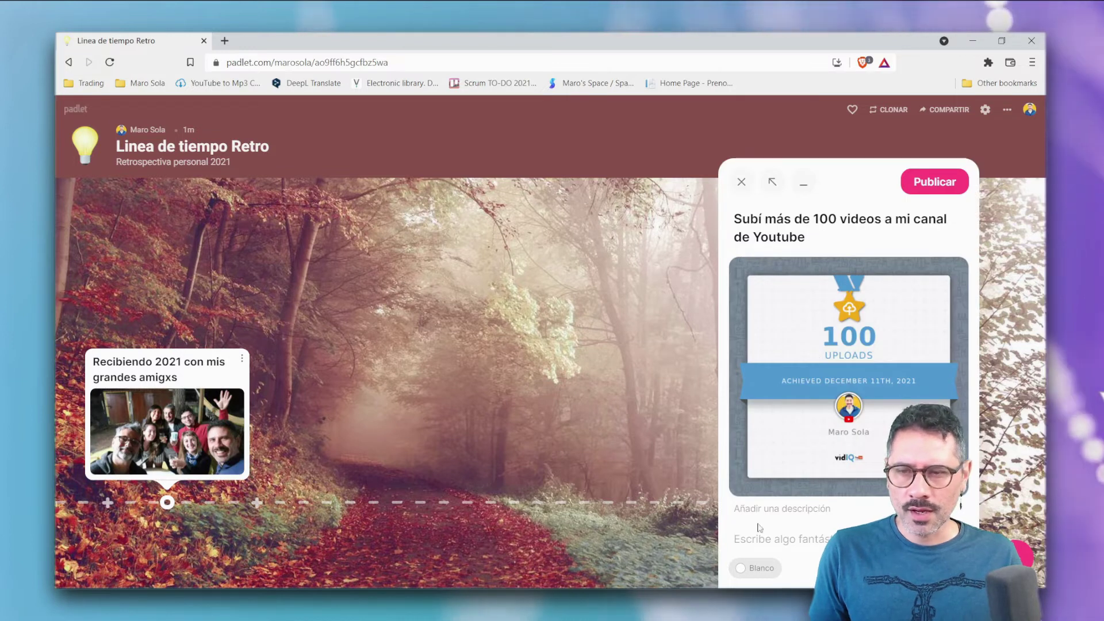
- Colour the 100-videos post Azul and publish it
{"action": "left_click", "coordinate": [763, 570]}
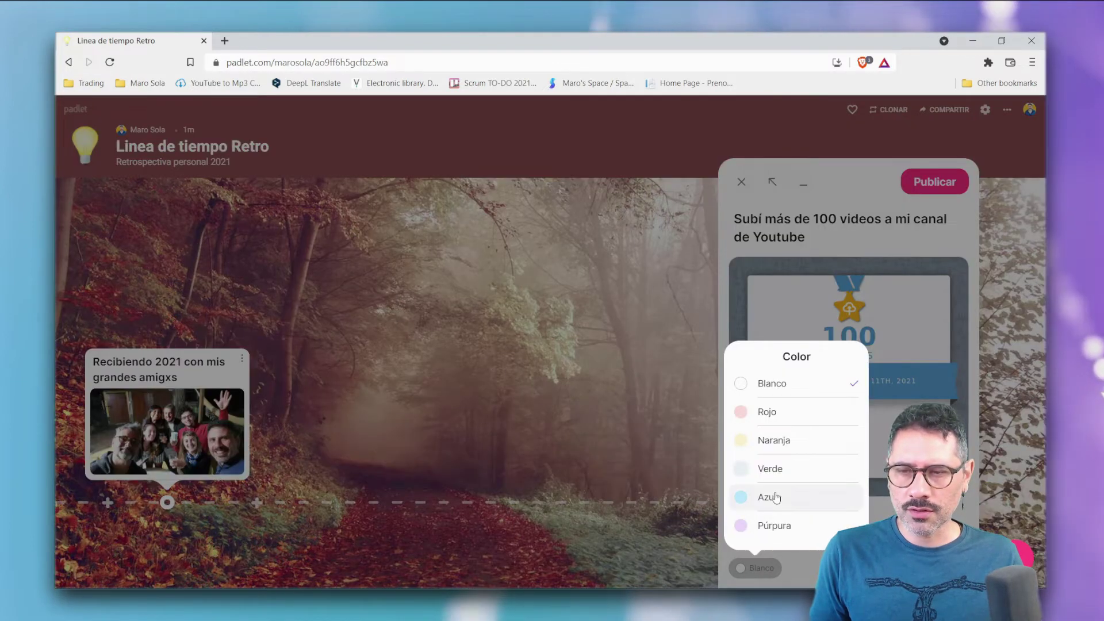
{"action": "left_click", "coordinate": [773, 495]}
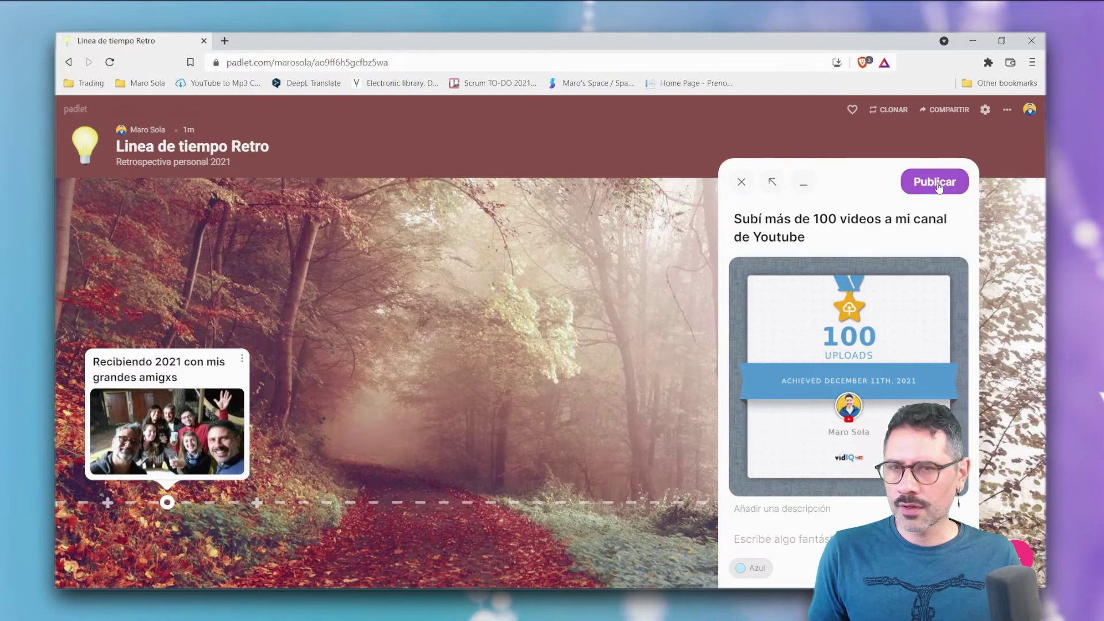
{"action": "left_click", "coordinate": [936, 195]}
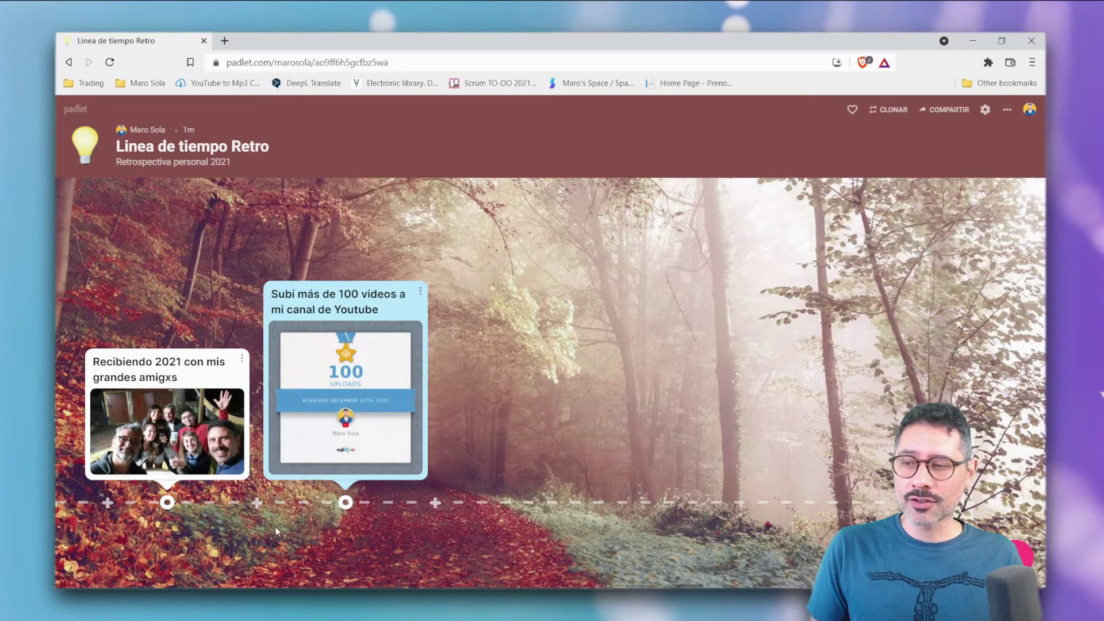
- Open the 100-uploads certificate image from the blue post in the enlarged viewer
{"action": "left_click", "coordinate": [256, 505]}
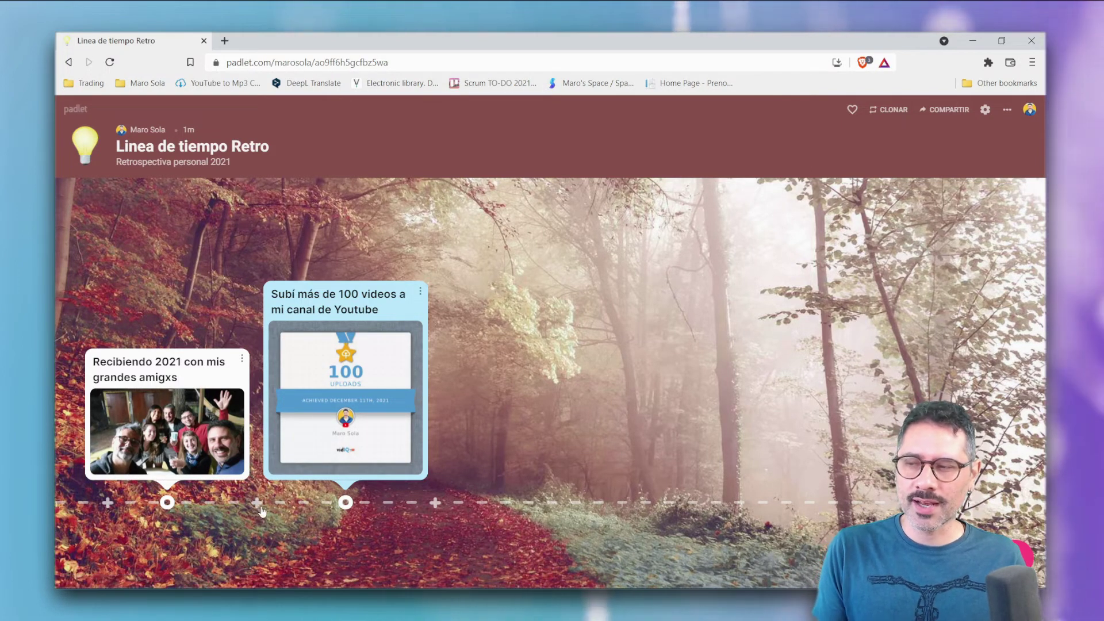
{"action": "left_click", "coordinate": [345, 374]}
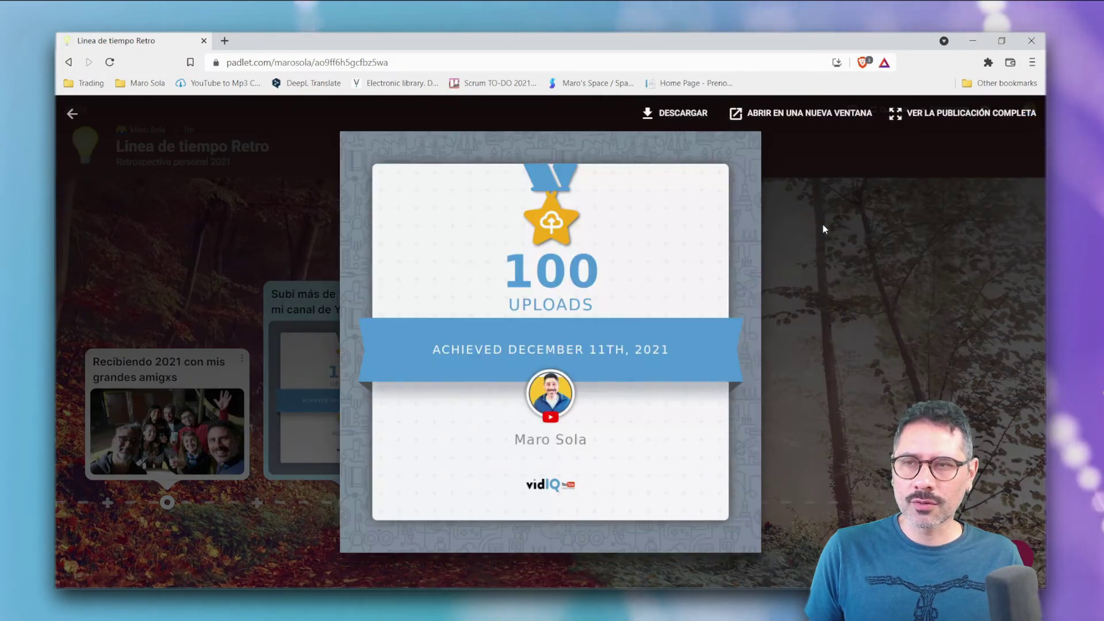
- Close the enlarged certificate view and bring up the 100-videos post's options menu
{"action": "left_click", "coordinate": [865, 286]}
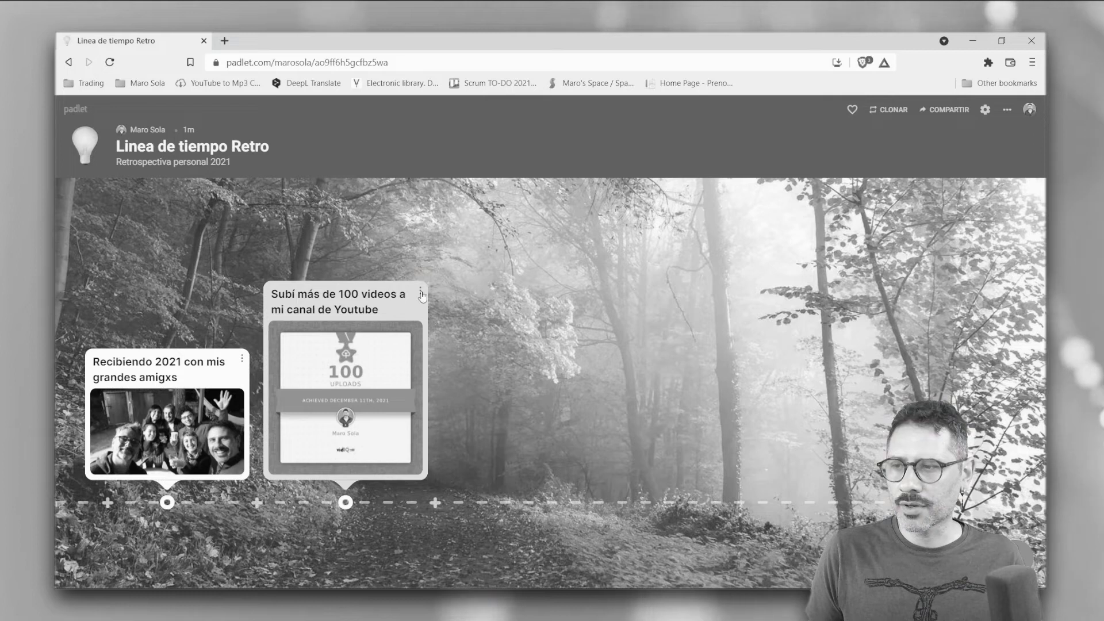
{"action": "left_click", "coordinate": [420, 294]}
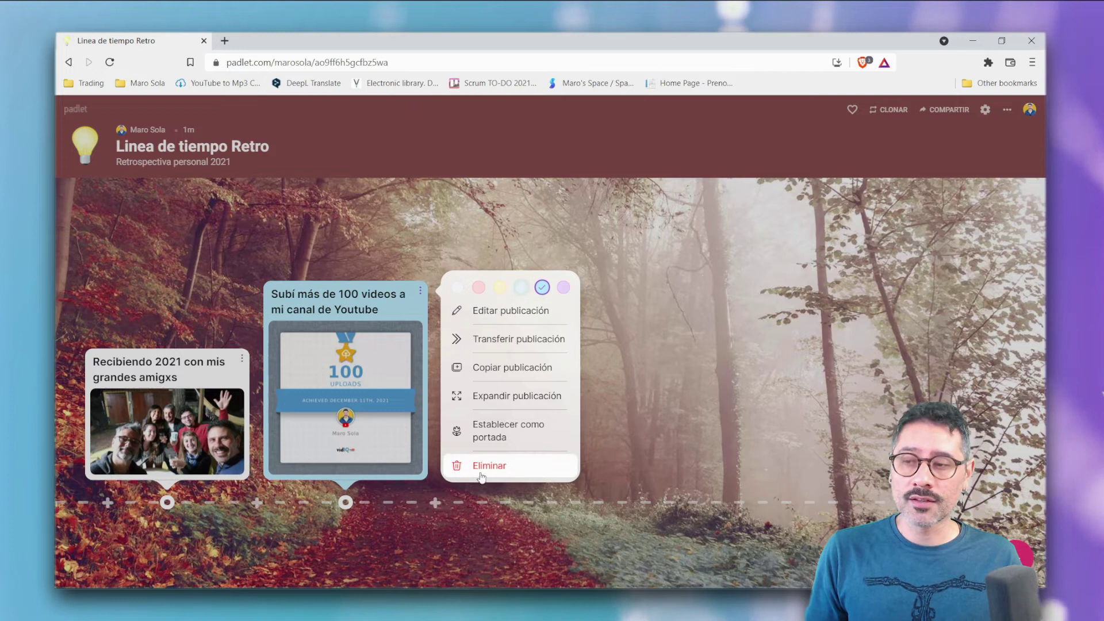
- Recolour the 100-videos post lilac, then change it back to light blue
{"action": "left_click", "coordinate": [563, 287]}
{"action": "left_click", "coordinate": [418, 292]}
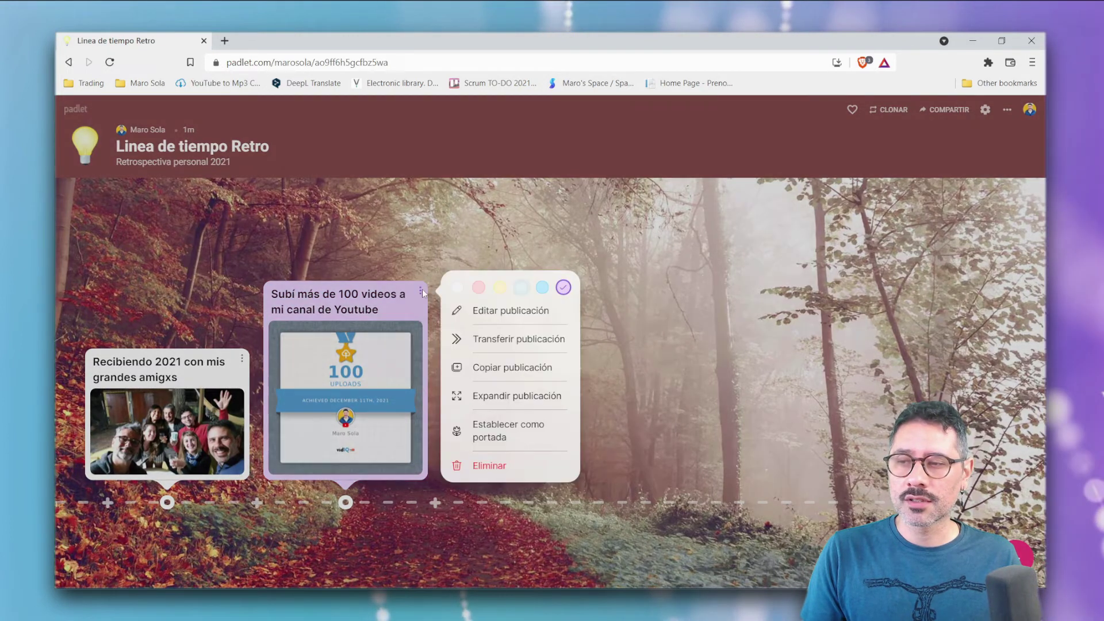
{"action": "left_click", "coordinate": [543, 290]}
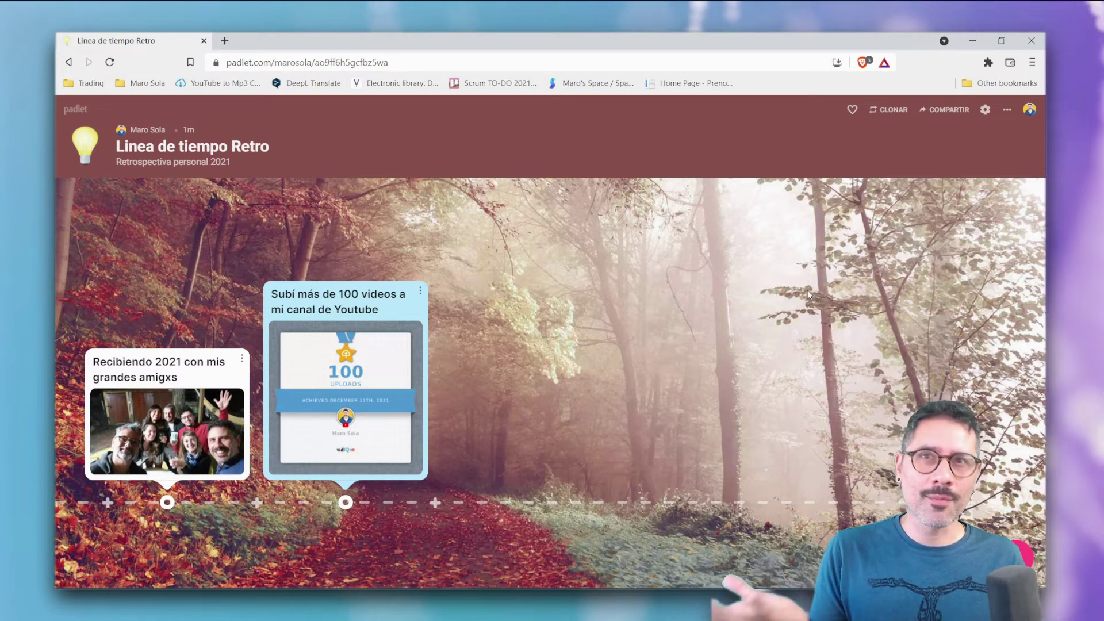
- Copy the Linea de tiempo Retro board's link from the Compartir panel and review its sharing options
{"action": "left_click", "coordinate": [944, 110]}
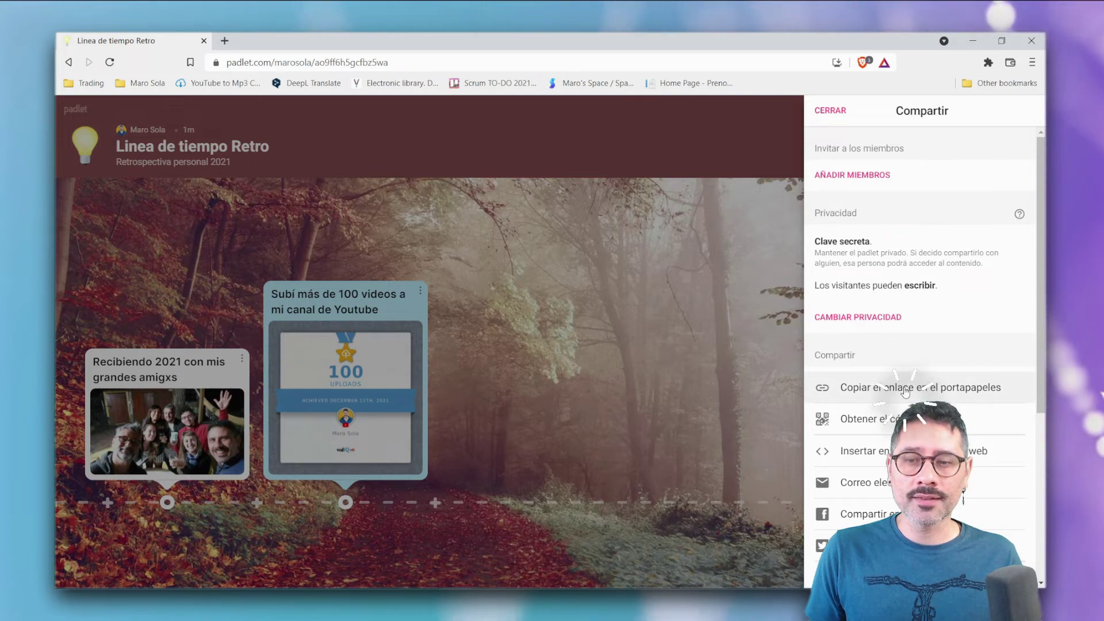
{"action": "left_click", "coordinate": [905, 391]}
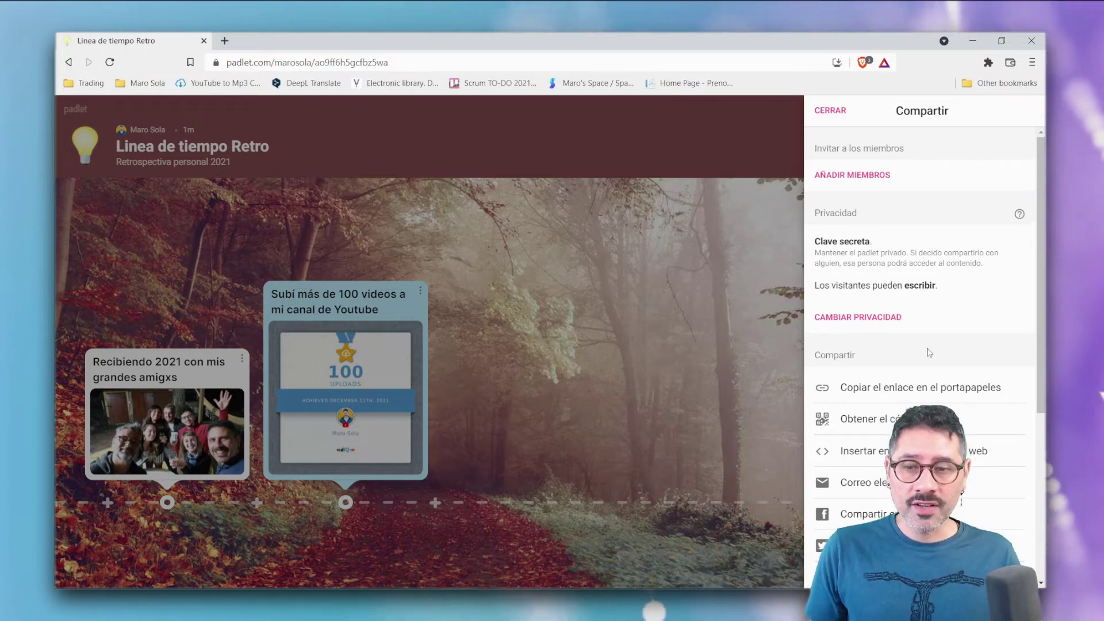
{"action": "scroll", "coordinate": [923, 396], "scroll_direction": "down", "scroll_amount": 2}
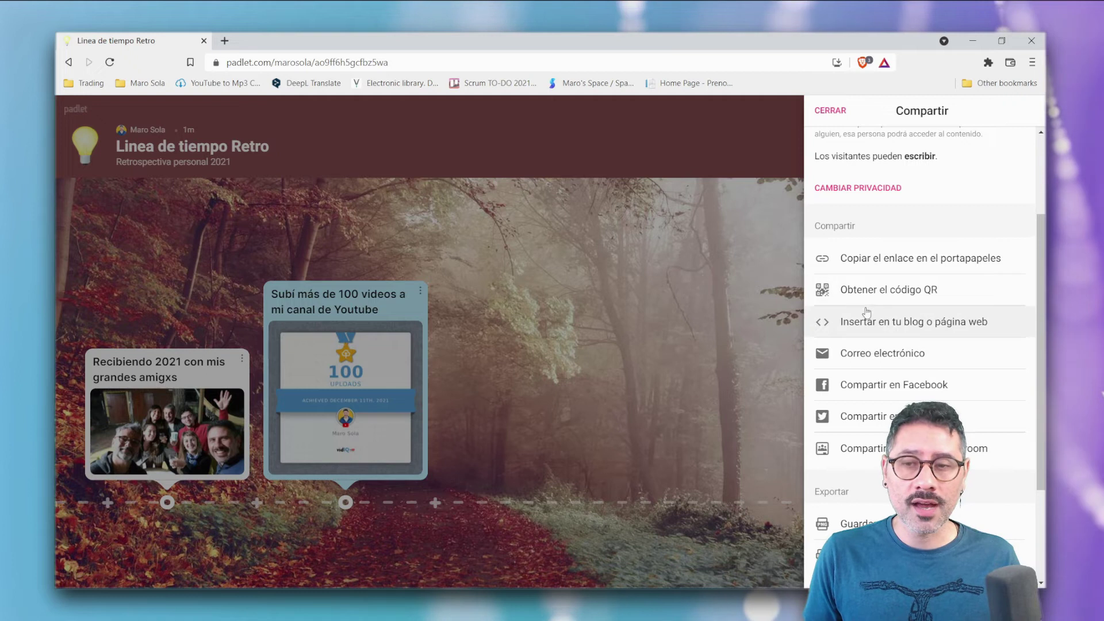
{"action": "scroll", "coordinate": [874, 294], "scroll_direction": "down", "scroll_amount": 3}
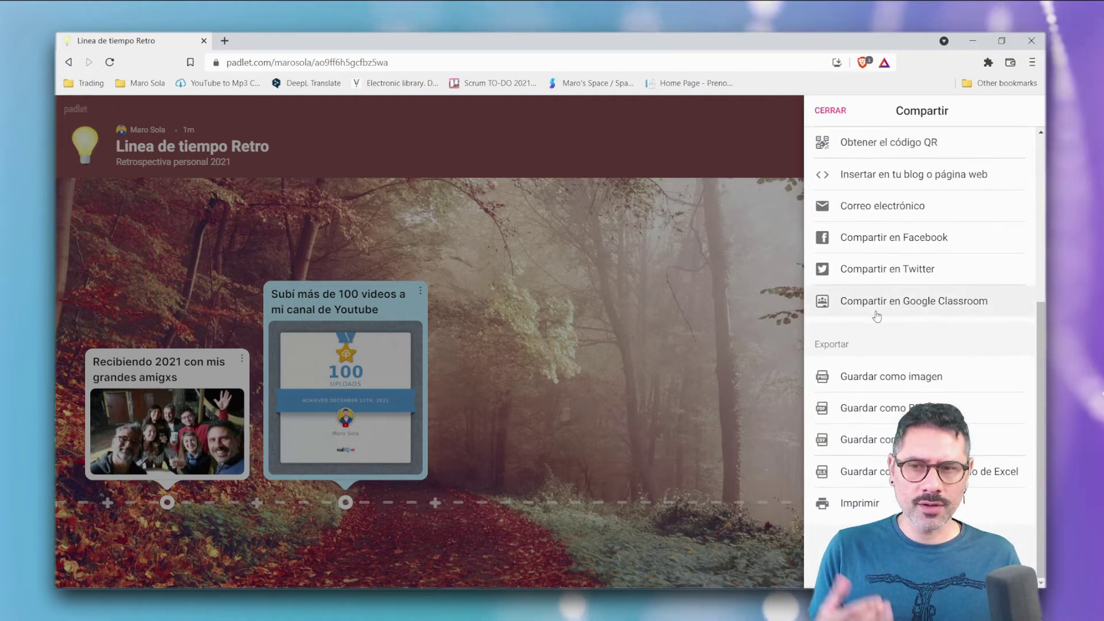
{"action": "scroll", "coordinate": [890, 323], "scroll_direction": "up", "scroll_amount": 5}
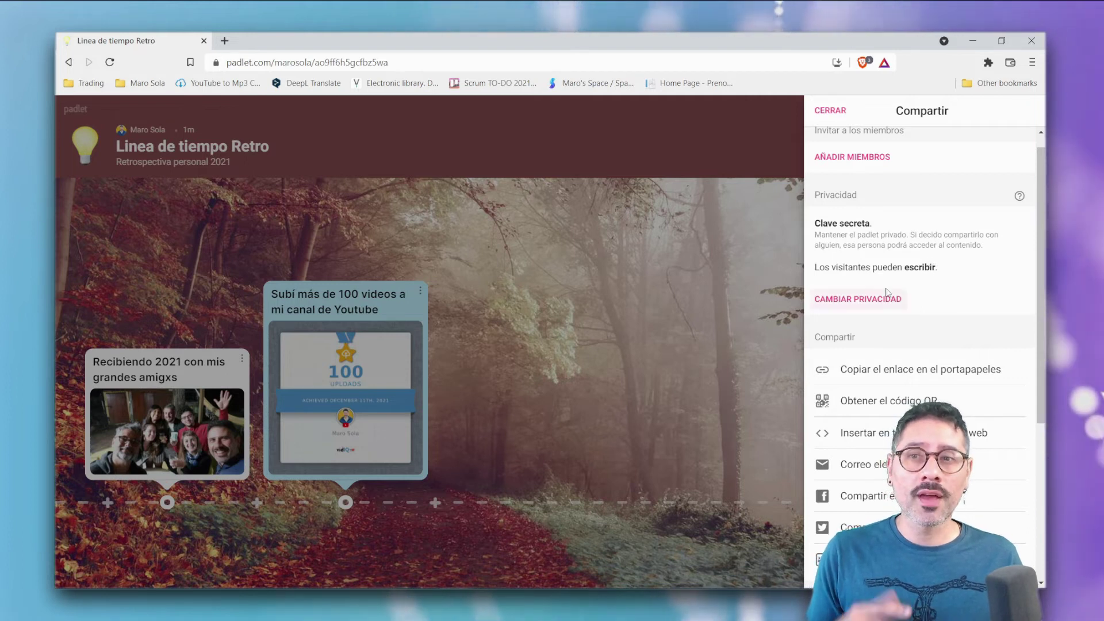
- Keep privacy as Clave secreta with visitor permissions set to Puede escribir
{"action": "left_click", "coordinate": [861, 305]}
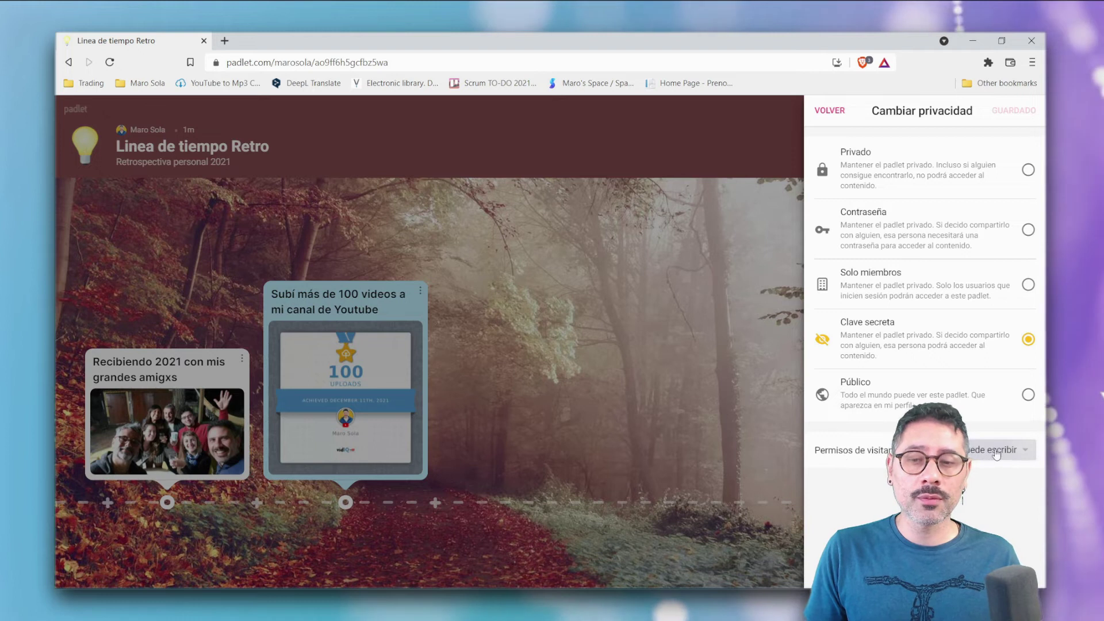
{"action": "left_click", "coordinate": [1023, 456]}
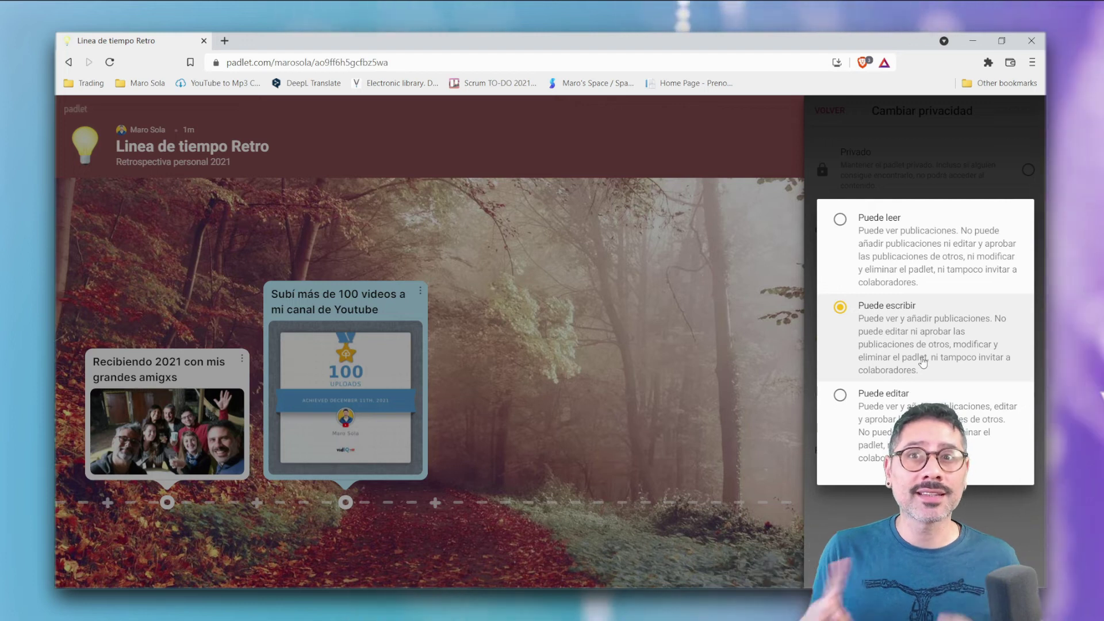
{"action": "left_click", "coordinate": [852, 125]}
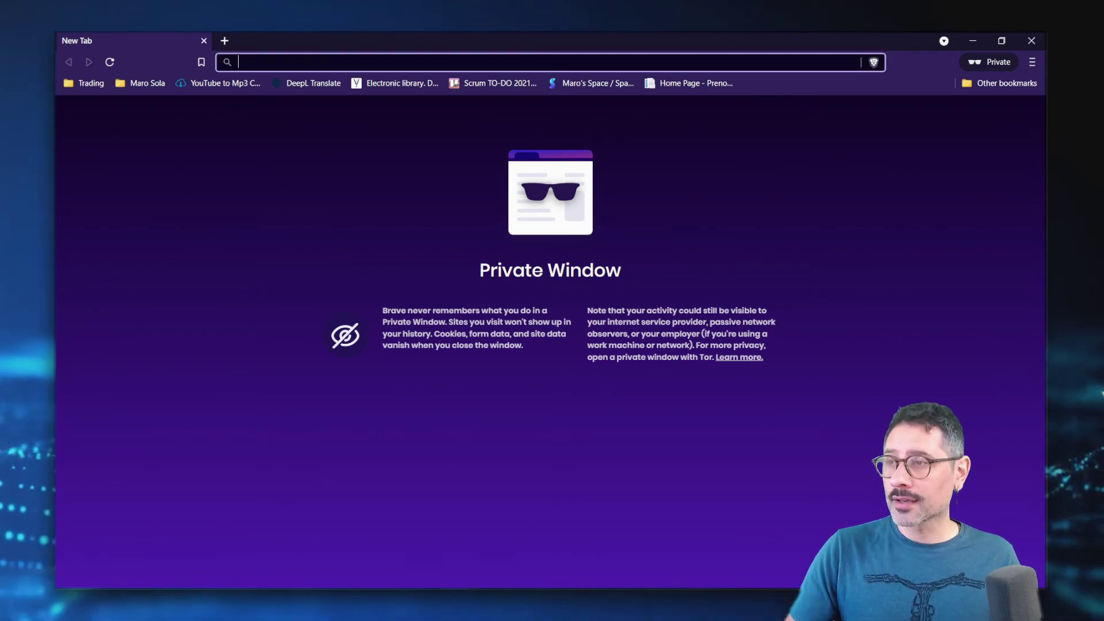
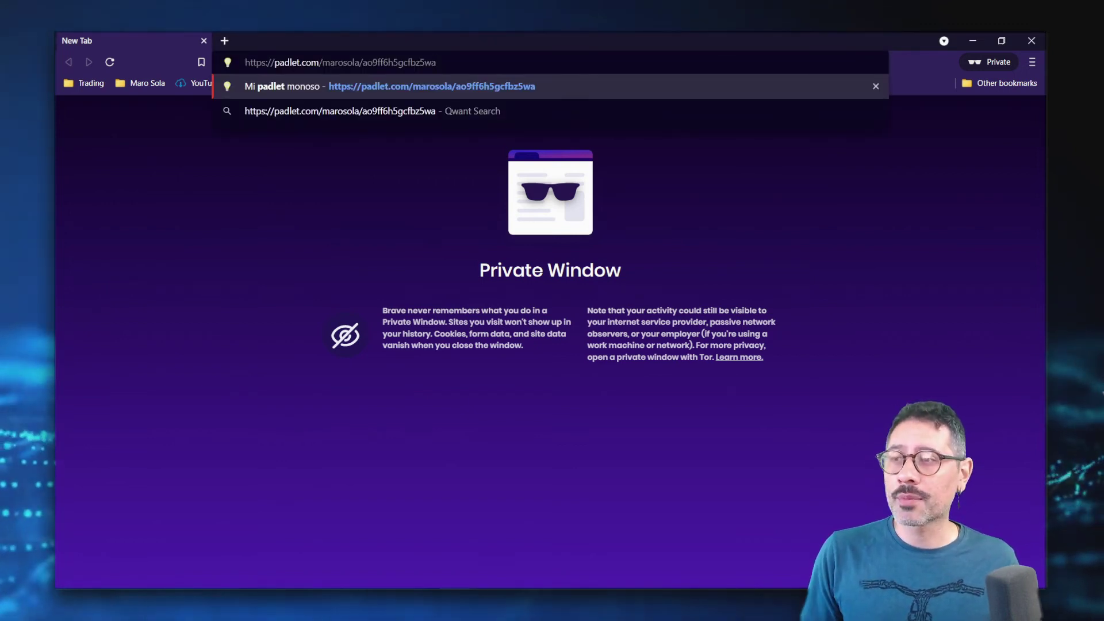
- Load the copied board link in the private window and start a new post as a visitor
{"action": "key", "text": "Return"}
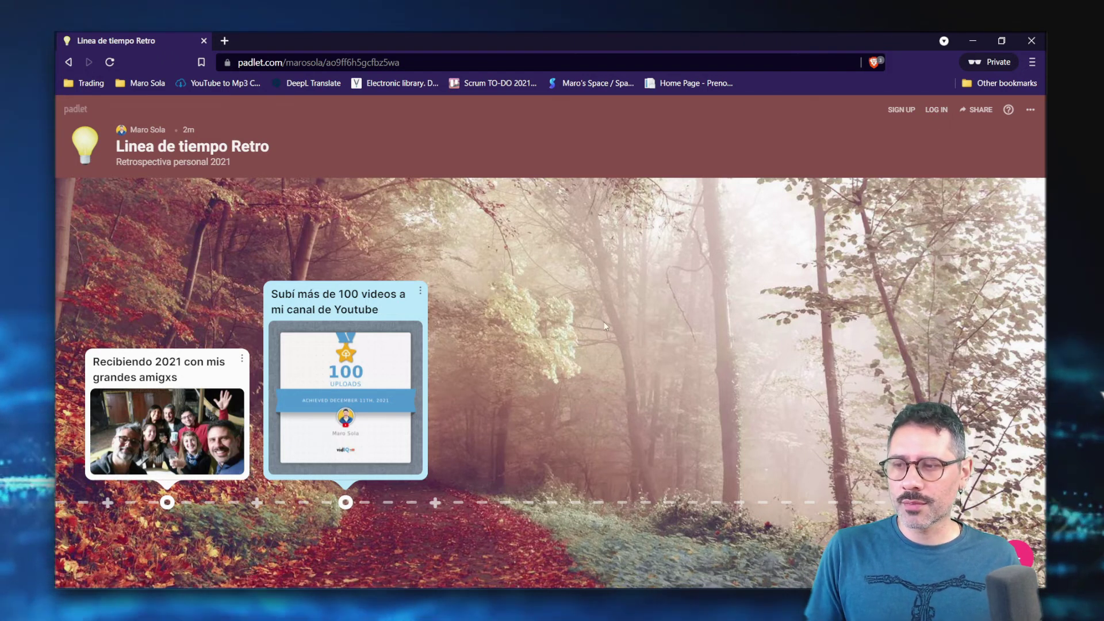
{"action": "left_click", "coordinate": [260, 503]}
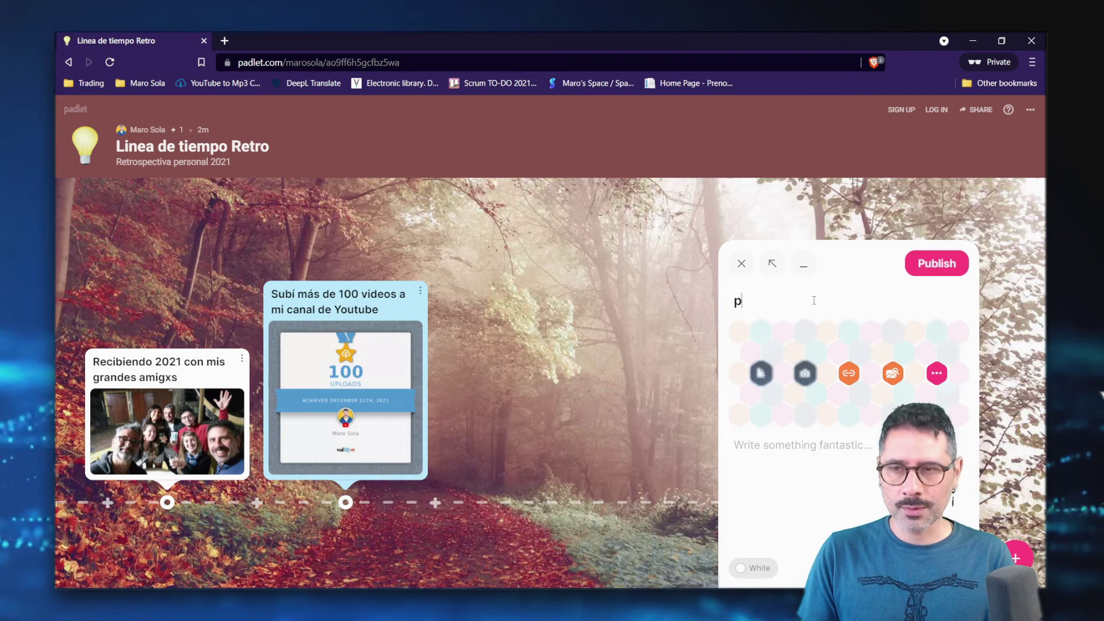
- Publish the 'prueba' post and place it between the group-photo and 100-videos posts
{"action": "left_click", "coordinate": [951, 267]}
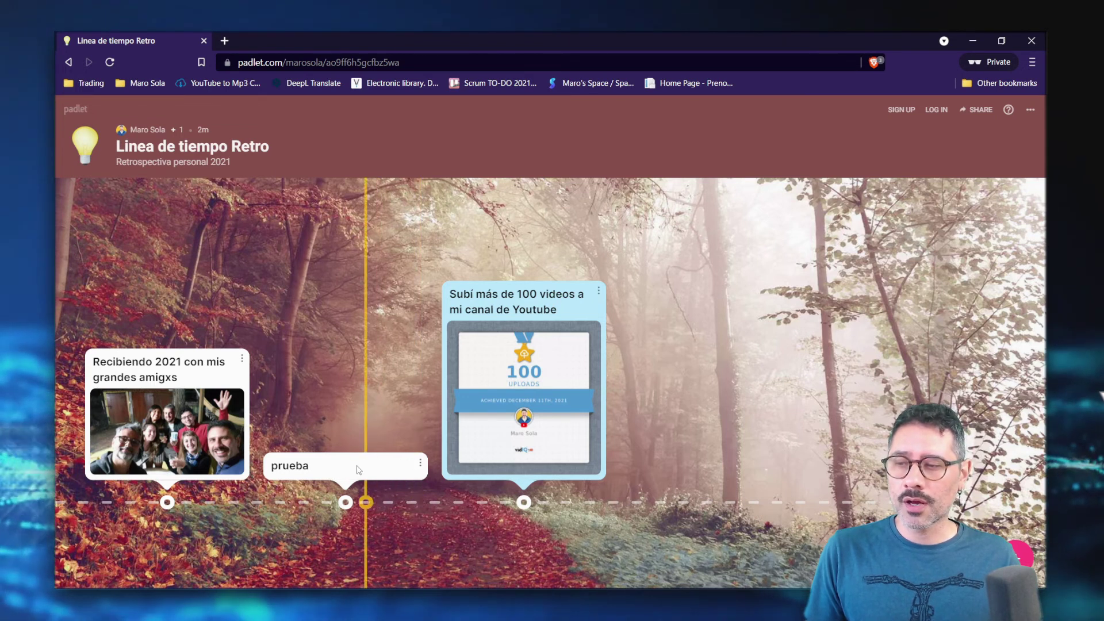
{"action": "left_click_drag", "start_coordinate": [426, 456], "coordinate": [684, 443]}
{"action": "left_click_drag", "start_coordinate": [452, 439], "coordinate": [290, 397]}
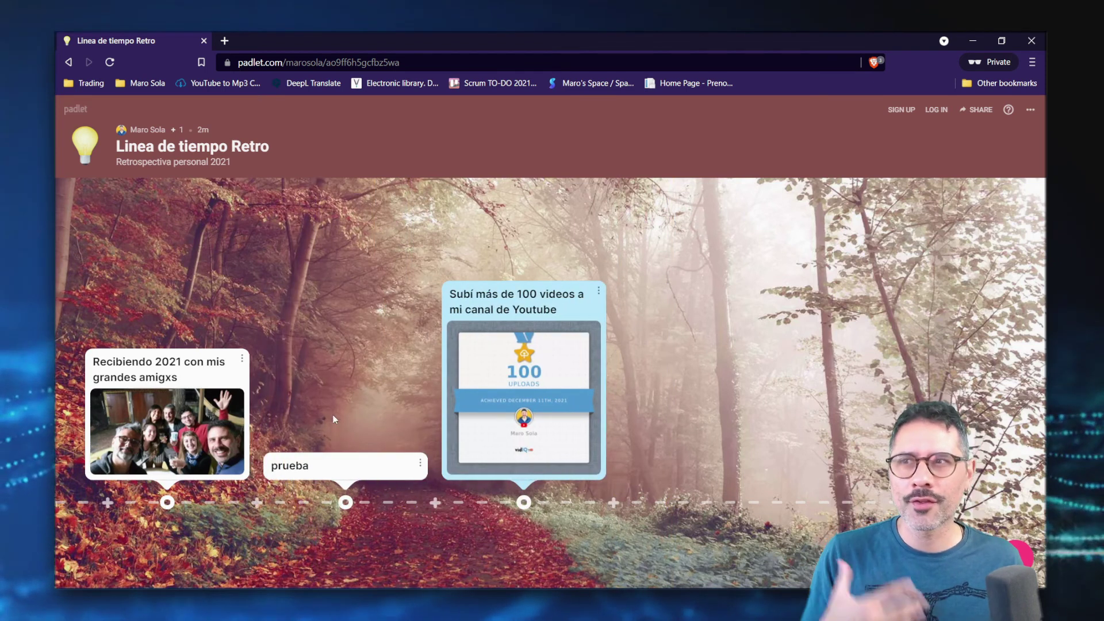